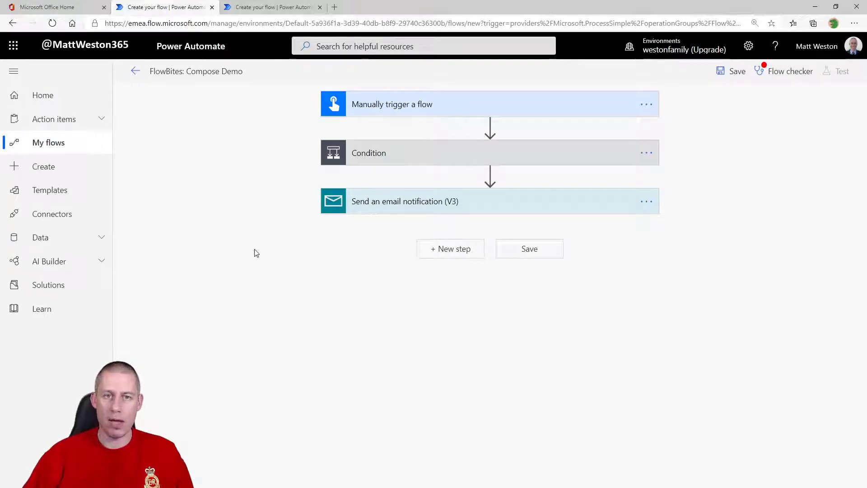
# Insert a Data Operation Compose step between the trigger and the Condition
pyautogui.click(490, 127)
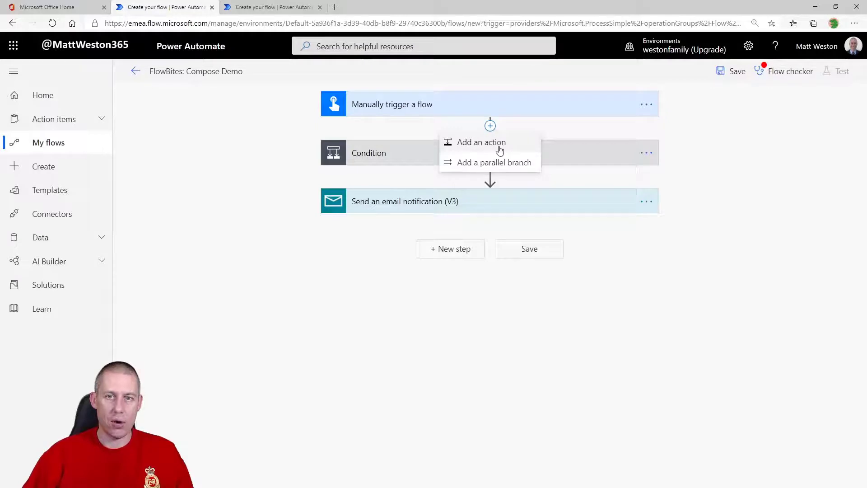
pyautogui.click(493, 144)
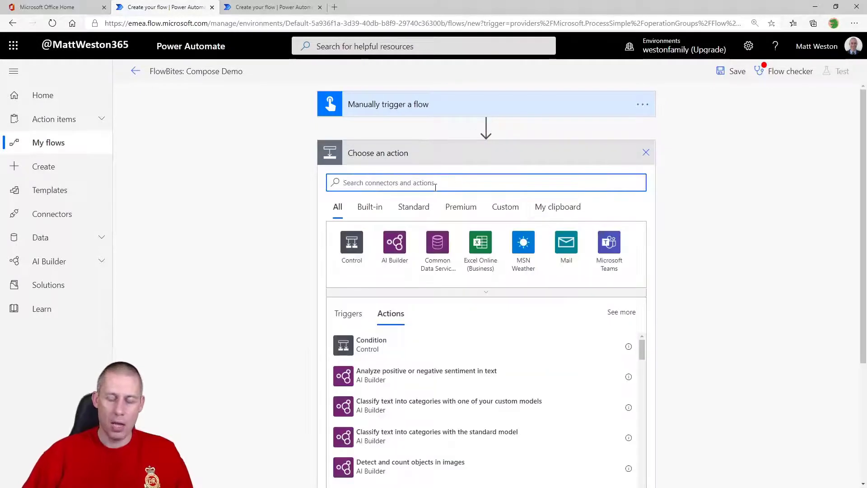
pyautogui.write('compose')
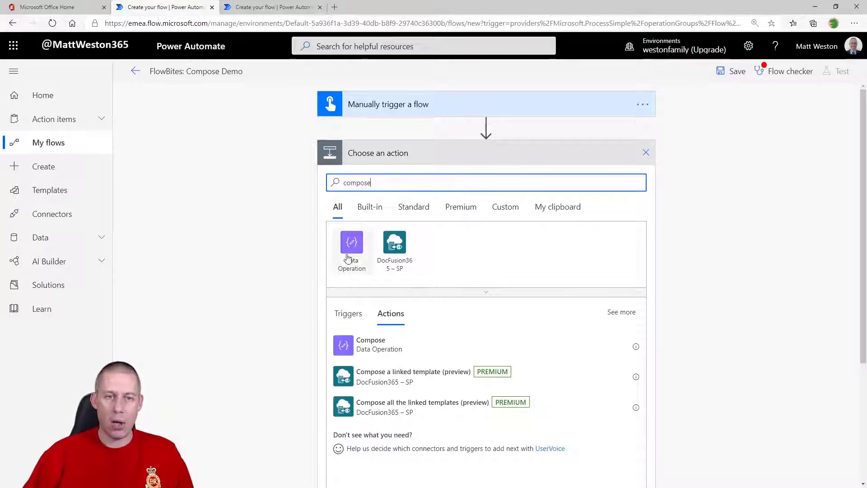
pyautogui.click(351, 252)
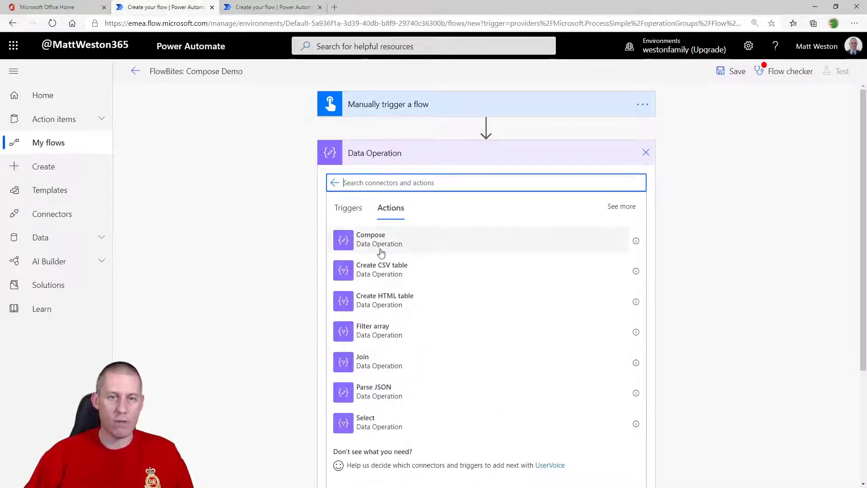
pyautogui.click(439, 248)
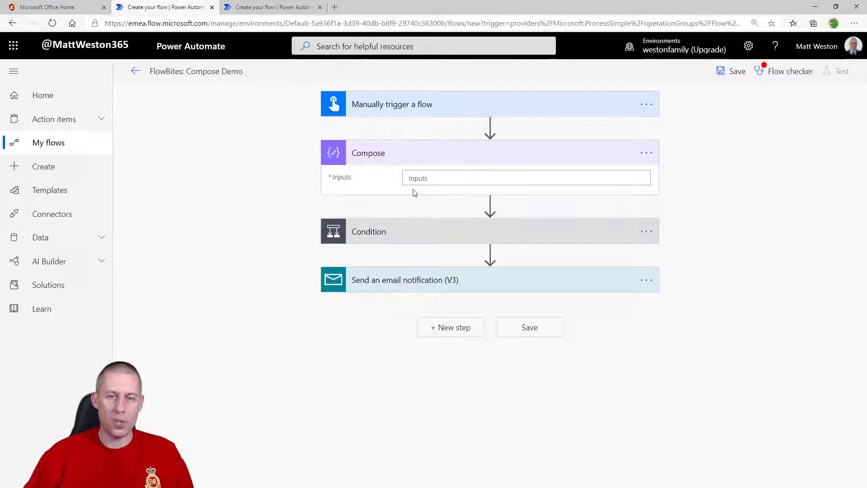
# Enter 'Today is Saturday' as the Compose step's inputs
pyautogui.click(430, 180)
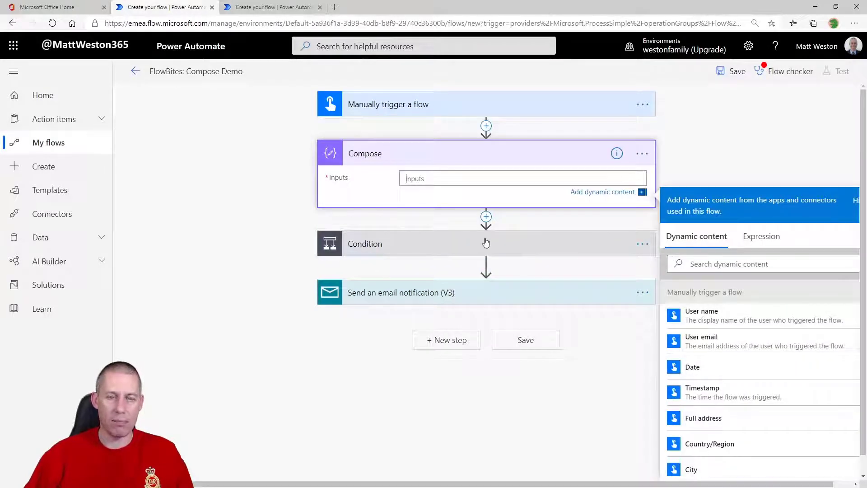
pyautogui.click(470, 251)
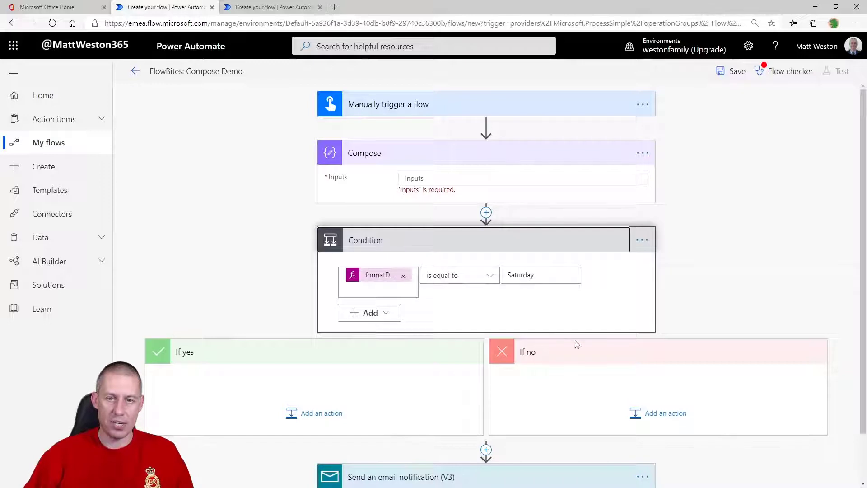
pyautogui.click(431, 178)
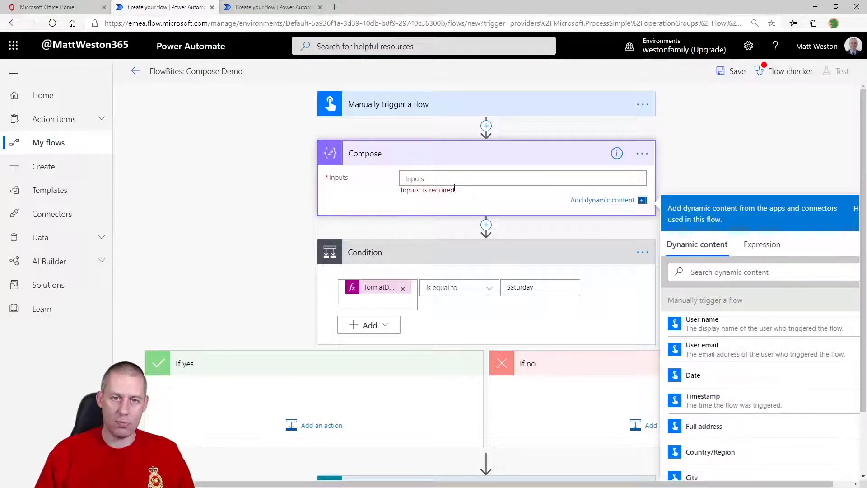
pyautogui.write('Today is Saturt')
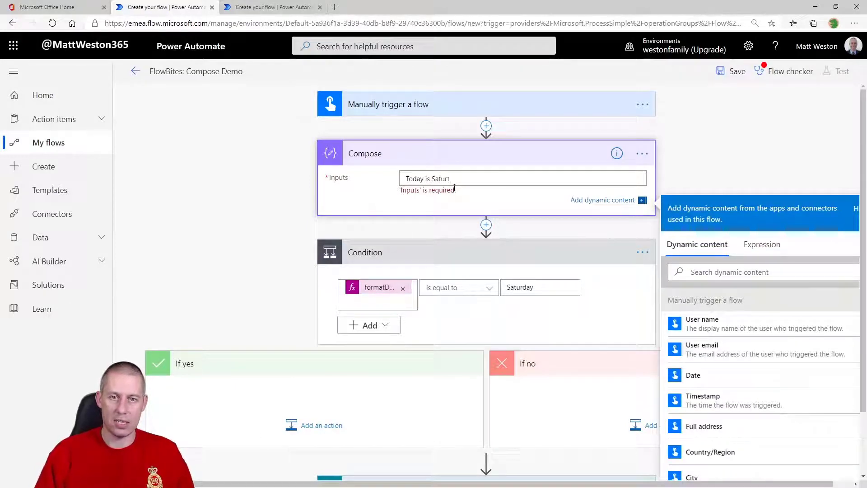
pyautogui.press('BackSpace')
pyautogui.write('day')
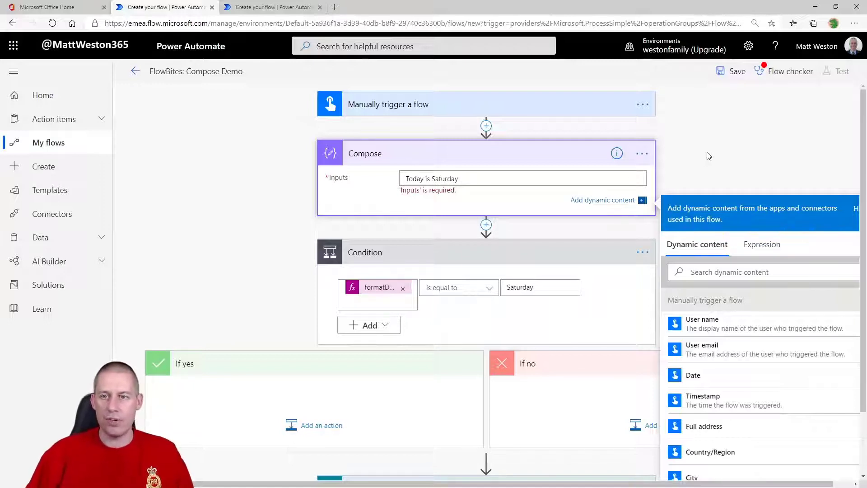
pyautogui.click(697, 156)
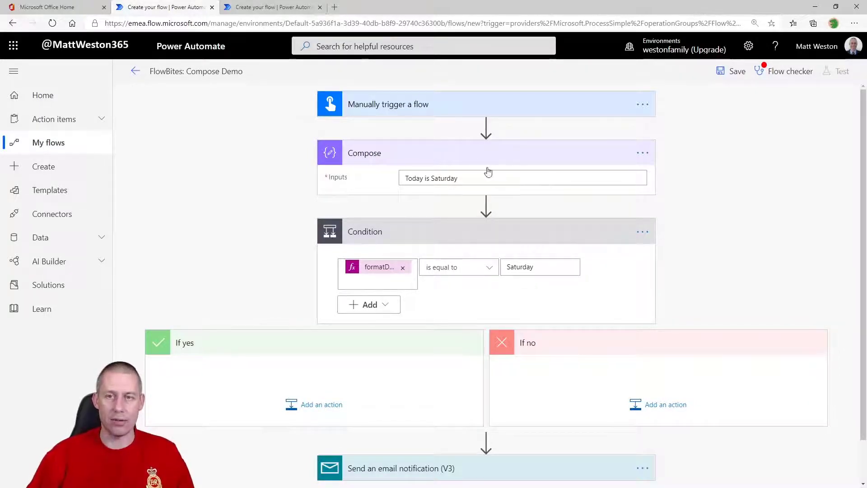
# Drag the Compose step into the Condition's If yes branch
pyautogui.scroll(-2, 524, 376)
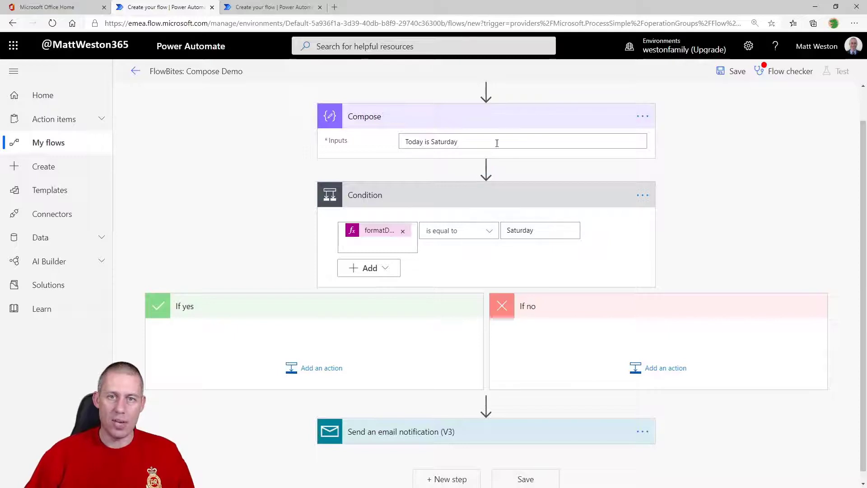
pyautogui.scroll(2, 492, 141)
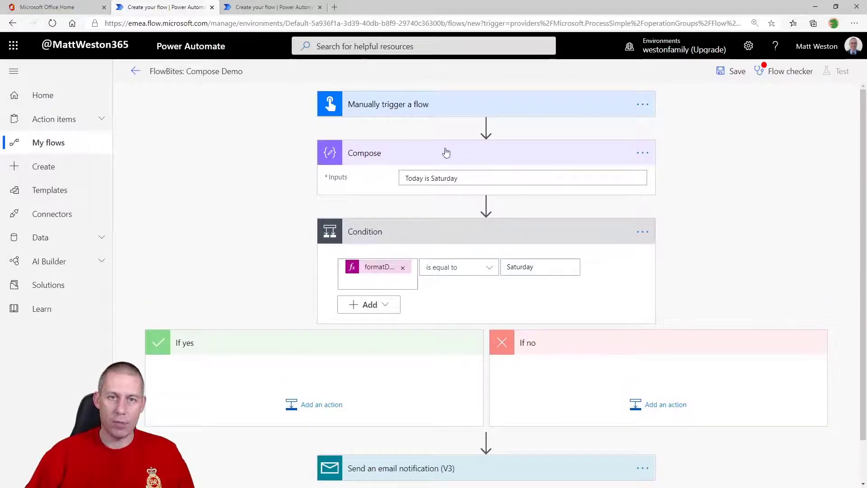
pyautogui.moveTo(375, 307); pyautogui.dragTo(301, 395)
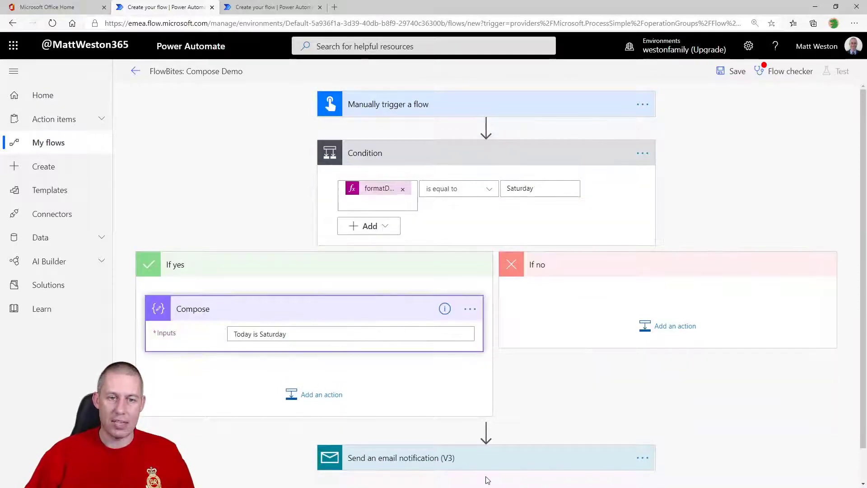
# Insert the Compose Outputs token into the email notification's Body
pyautogui.scroll(-2, 486, 478)
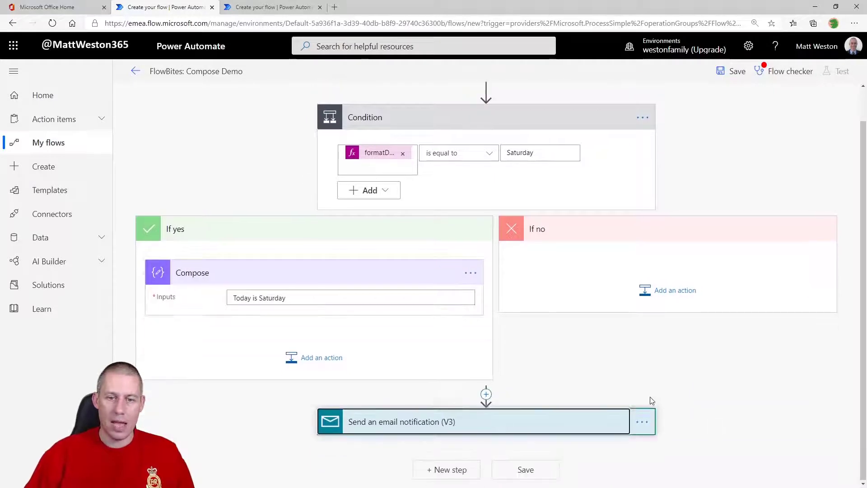
pyautogui.click(536, 429)
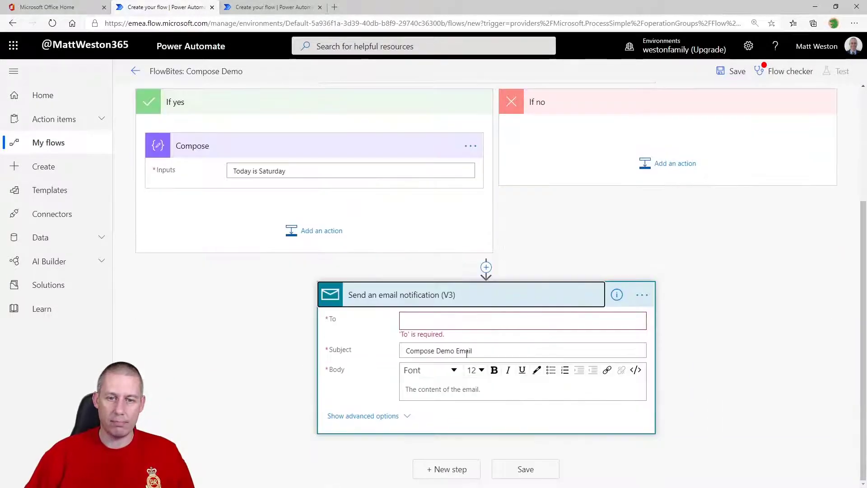
pyautogui.click(444, 399)
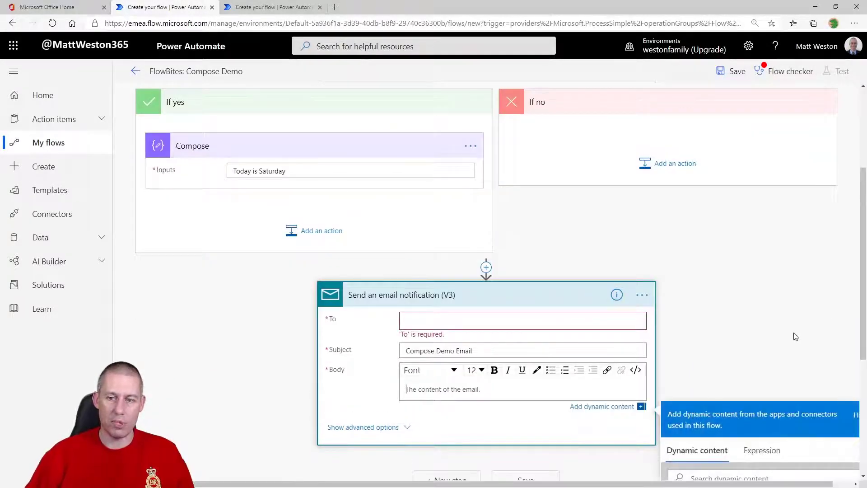
pyautogui.scroll(-3, 796, 338)
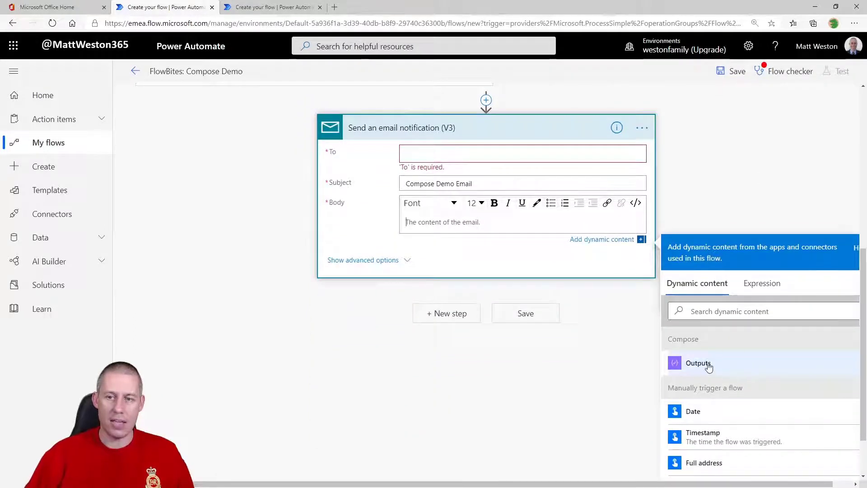
pyautogui.click(709, 367)
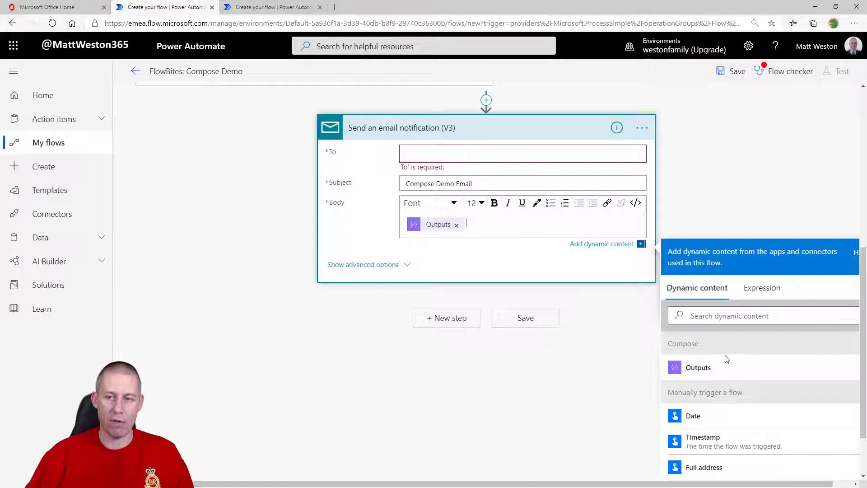
# Add a Compose 2 step to the If no branch with inputs 'Today is NOT Saturday'
pyautogui.scroll(6, 732, 354)
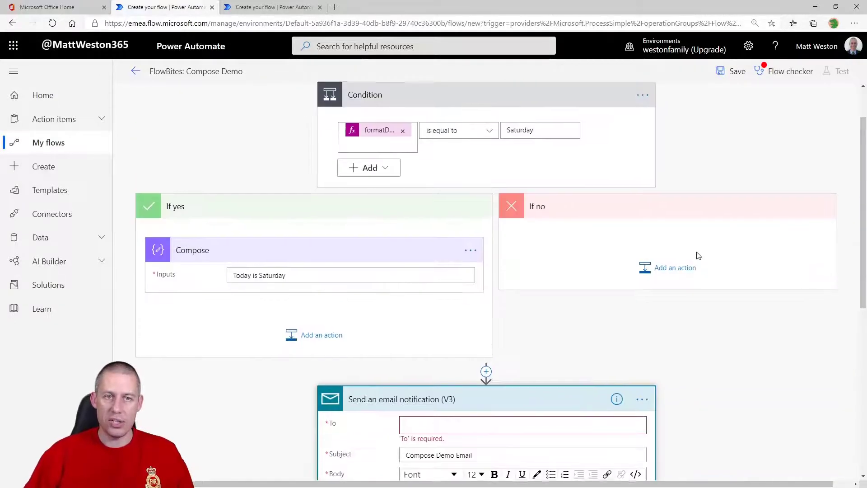
pyautogui.click(661, 276)
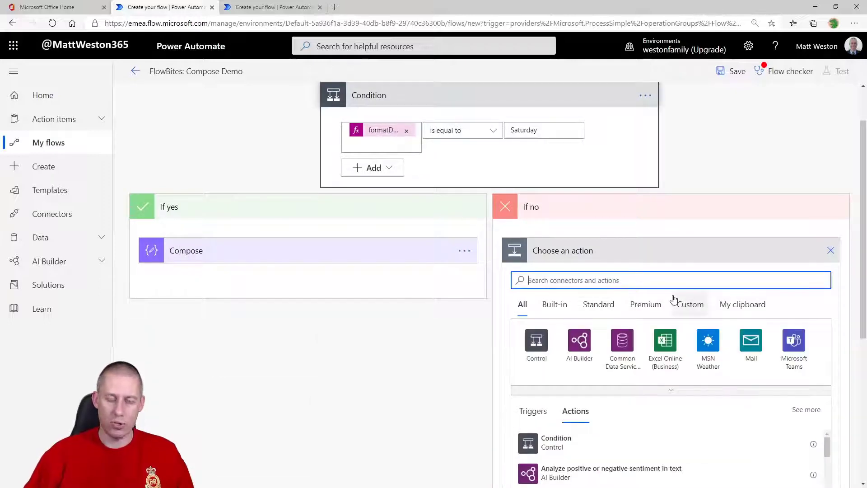
pyautogui.write('compose')
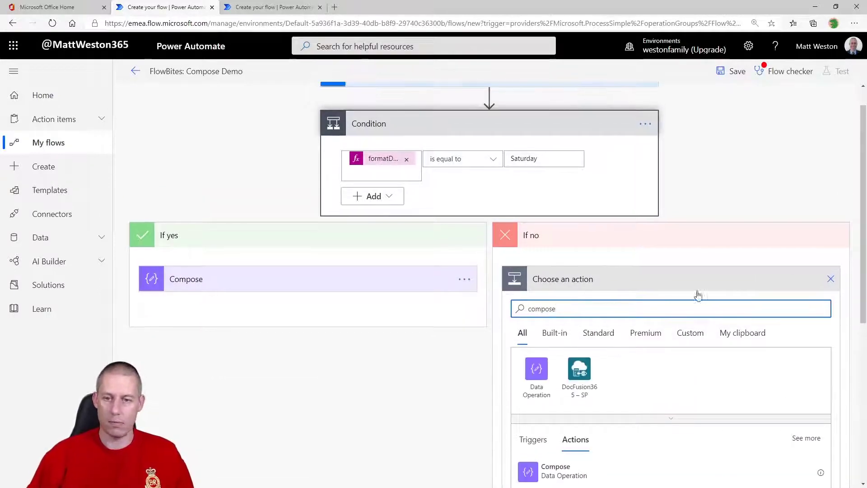
pyautogui.scroll(-2, 661, 339)
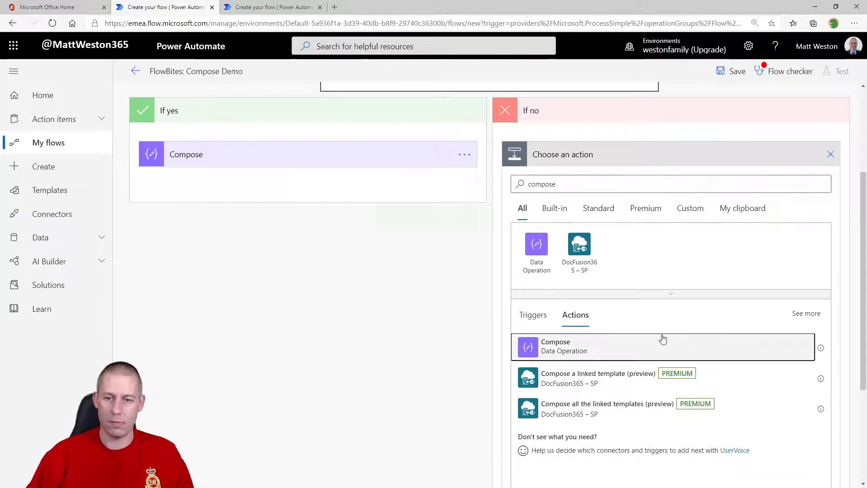
pyautogui.click(664, 345)
pyautogui.click(664, 300)
pyautogui.write('Today is NOT Saturday')
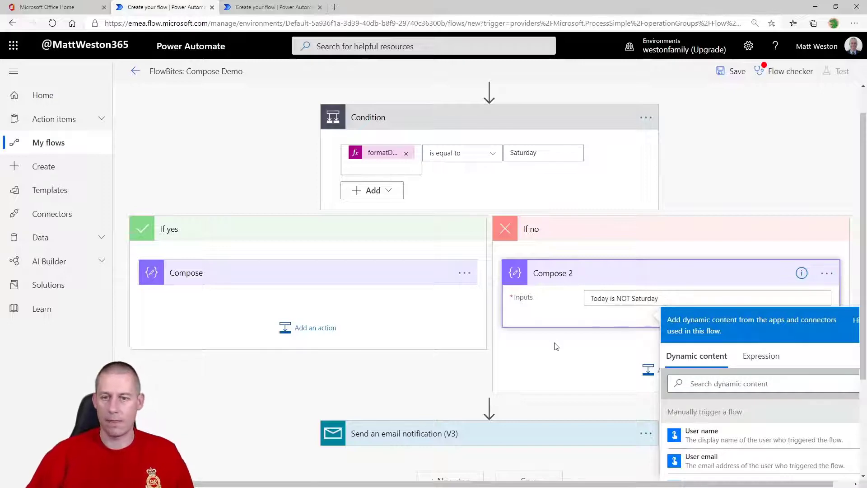
pyautogui.click(591, 342)
# Reopen the email notification and review its Body holding the Compose Outputs
pyautogui.click(544, 434)
pyautogui.scroll(-3, 521, 402)
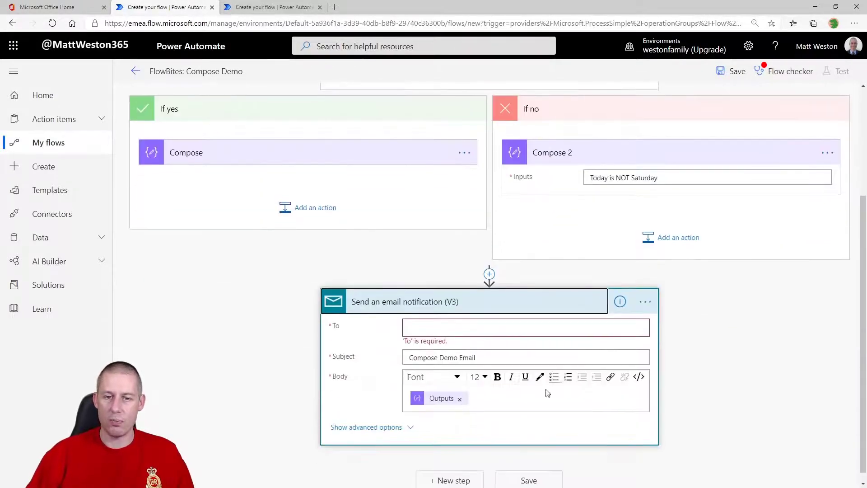
pyautogui.click(500, 407)
pyautogui.scroll(-3, 520, 404)
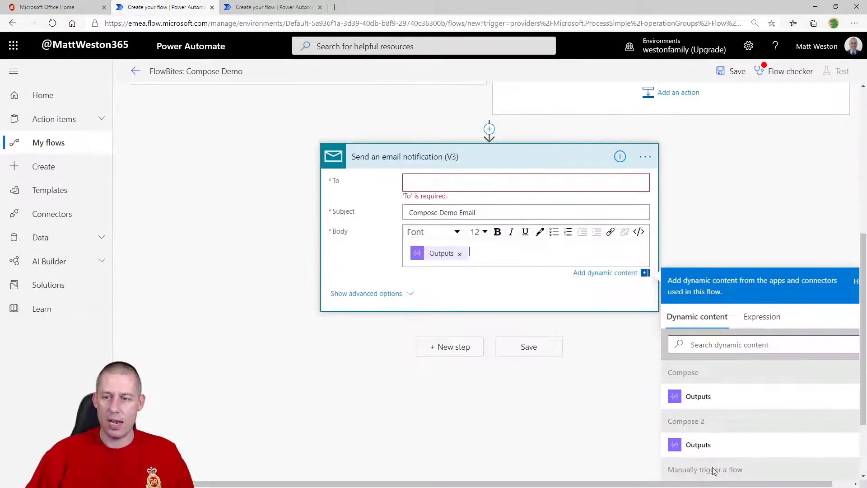
pyautogui.scroll(-3, 768, 397)
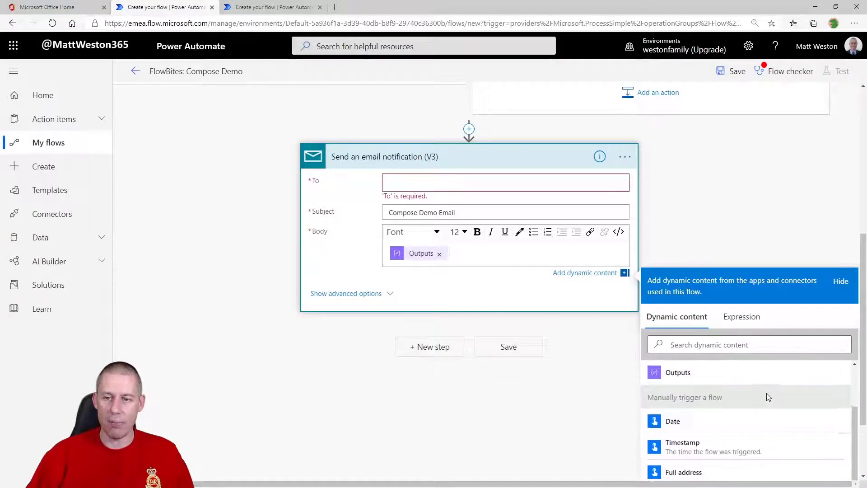
pyautogui.scroll(2, 768, 397)
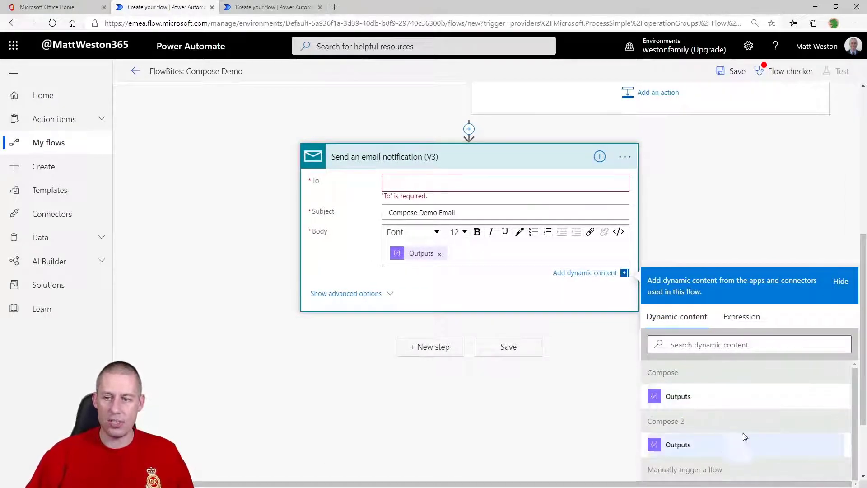
pyautogui.scroll(-2, 746, 361)
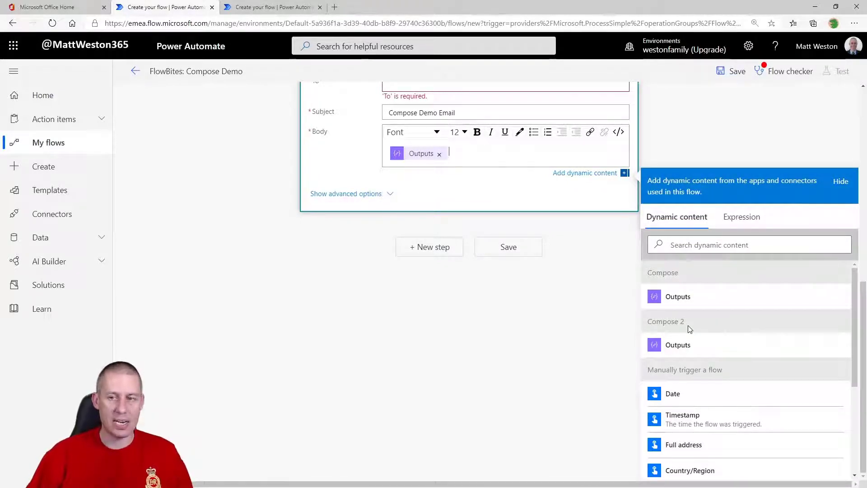
pyautogui.scroll(6, 584, 326)
# Rename the branch Compose steps to 'Compose - Saturday' and 'Compose - Not Saturday'
pyautogui.click(444, 210)
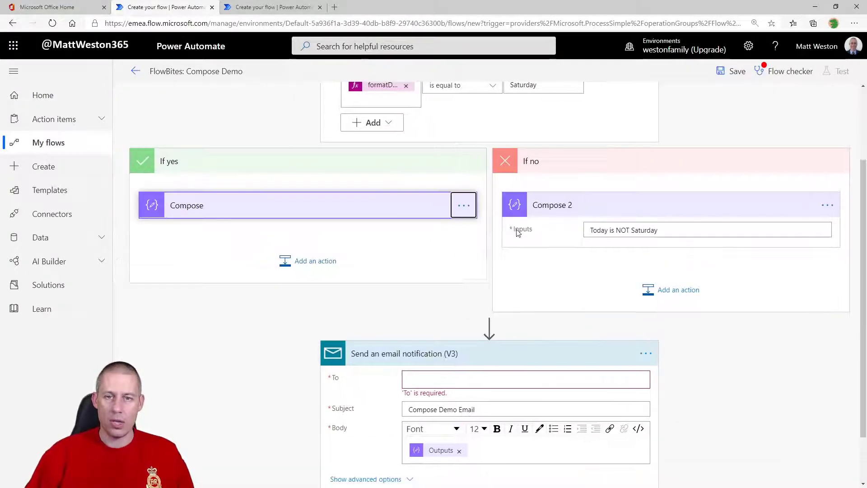
pyautogui.click(462, 207)
pyautogui.click(508, 225)
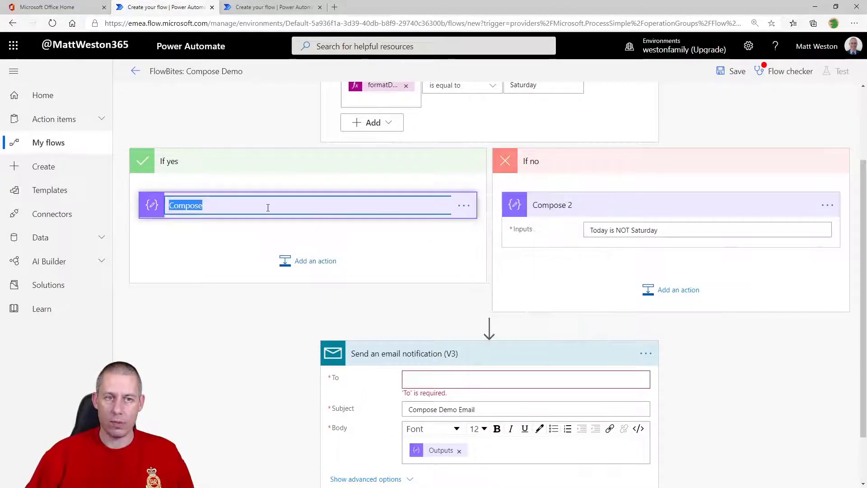
pyautogui.press('End')
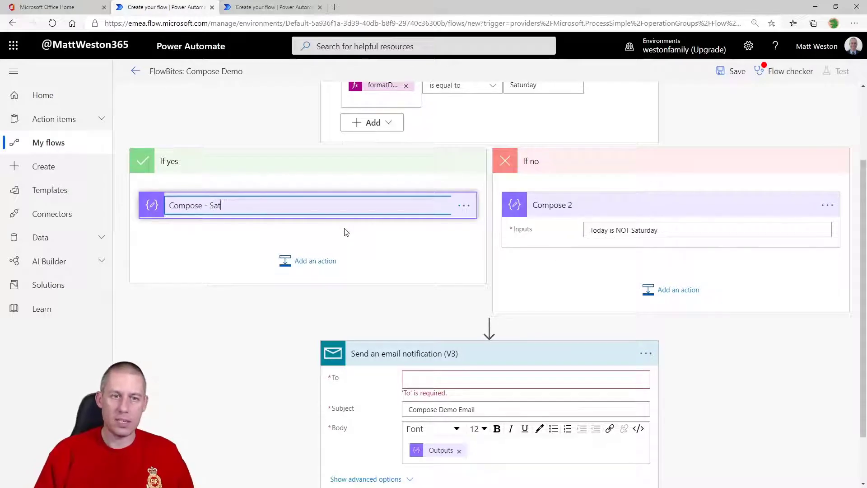
pyautogui.write('- Satutr')
pyautogui.press('BackSpace')
pyautogui.press('BackSpace')
pyautogui.write('rday')
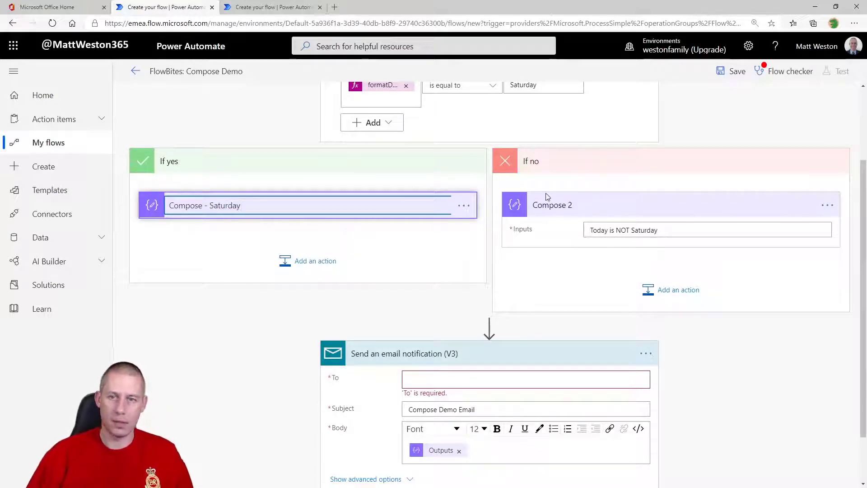
pyautogui.click(828, 205)
pyautogui.click(723, 223)
pyautogui.click(638, 210)
pyautogui.write('- Not Saturday')
pyautogui.click(747, 372)
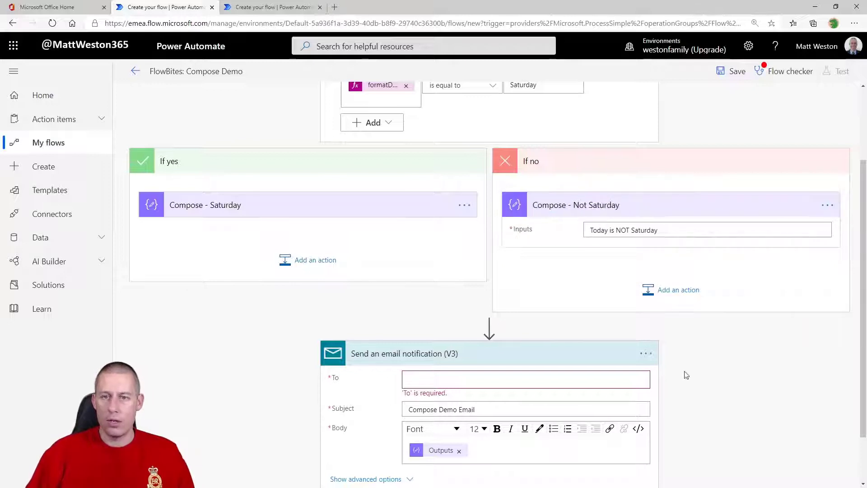
# Add the Compose - Not Saturday Outputs to the email Body after the first Outputs
pyautogui.scroll(-2, 761, 345)
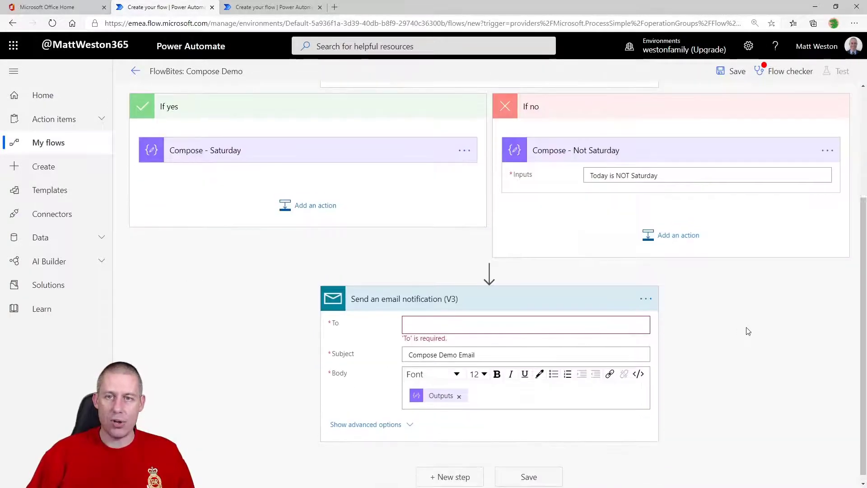
pyautogui.click(644, 399)
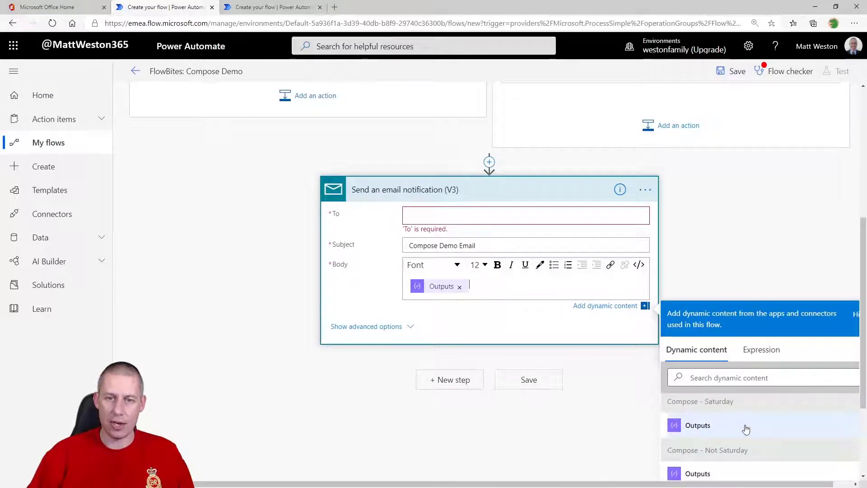
pyautogui.scroll(2, 747, 245)
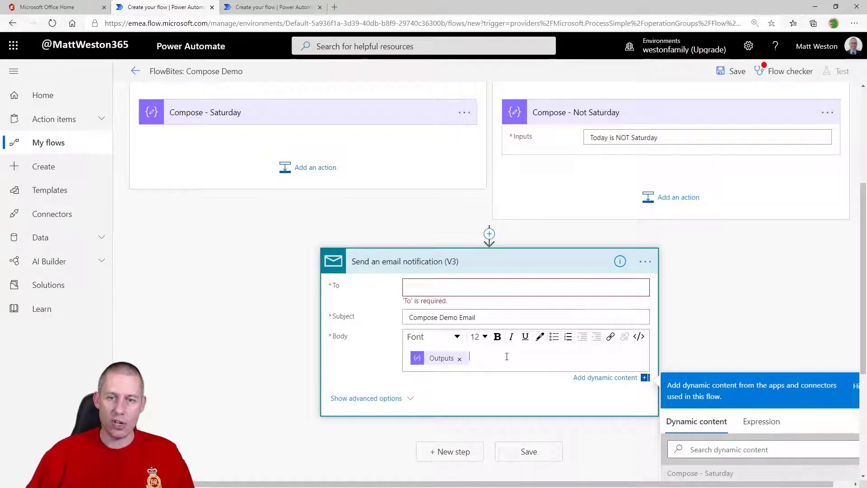
pyautogui.scroll(-2, 812, 335)
pyautogui.scroll(-1, 736, 458)
pyautogui.click(748, 448)
pyautogui.scroll(2, 583, 307)
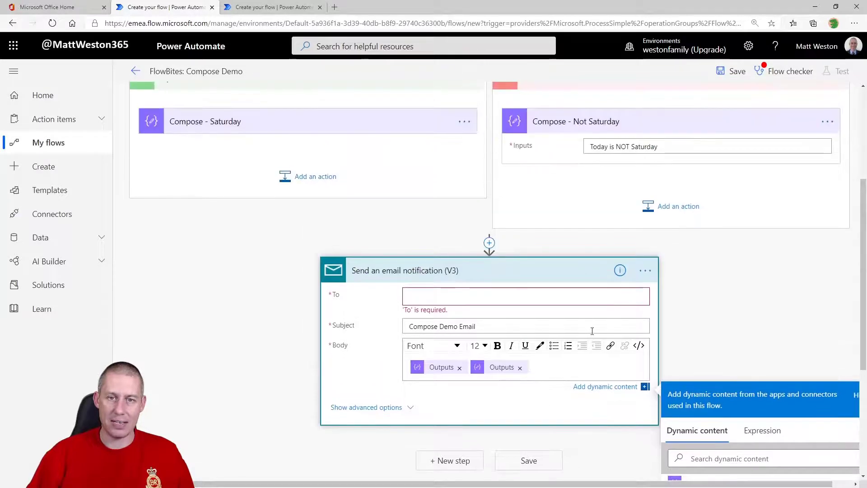
pyautogui.scroll(1, 519, 316)
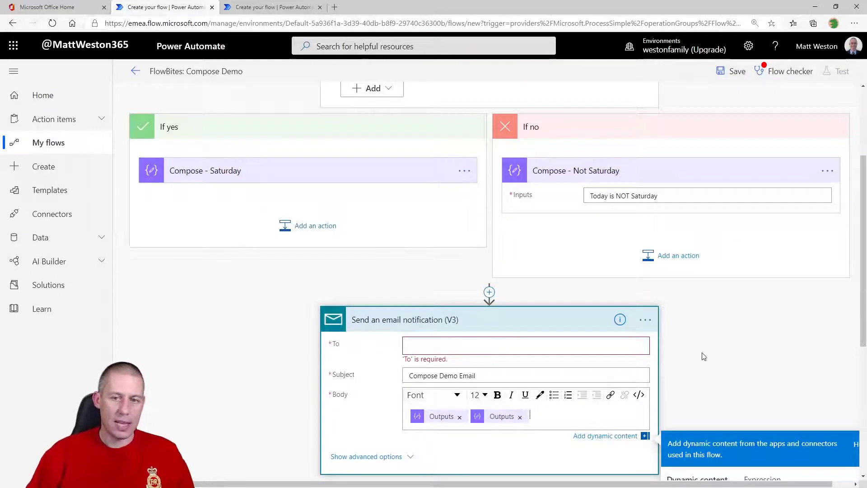
# Remove the second Outputs token and place the email action under Compose - Saturday in If yes
pyautogui.scroll(-1, 703, 357)
pyautogui.moveTo(452, 305); pyautogui.dragTo(390, 206)
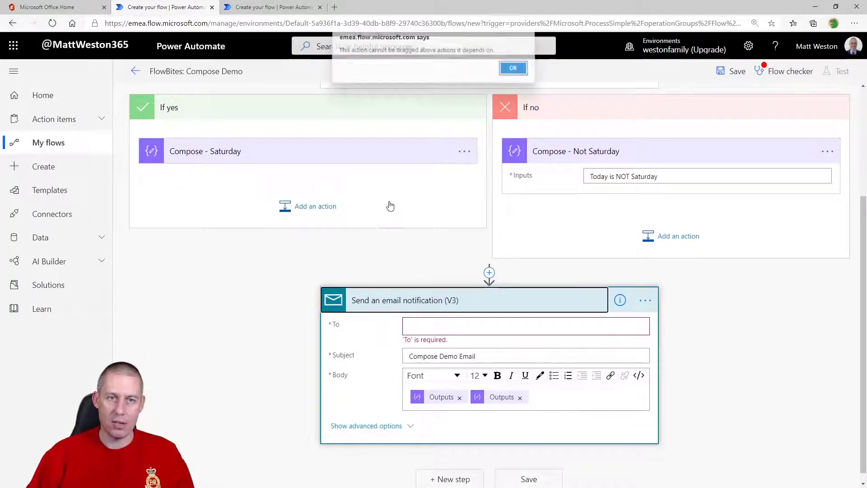
pyautogui.click(513, 68)
pyautogui.click(520, 398)
pyautogui.moveTo(494, 308); pyautogui.dragTo(467, 206)
# Add a Mail 'Send an email notification (V3)' action below Compose - Not Saturday
pyautogui.click(659, 257)
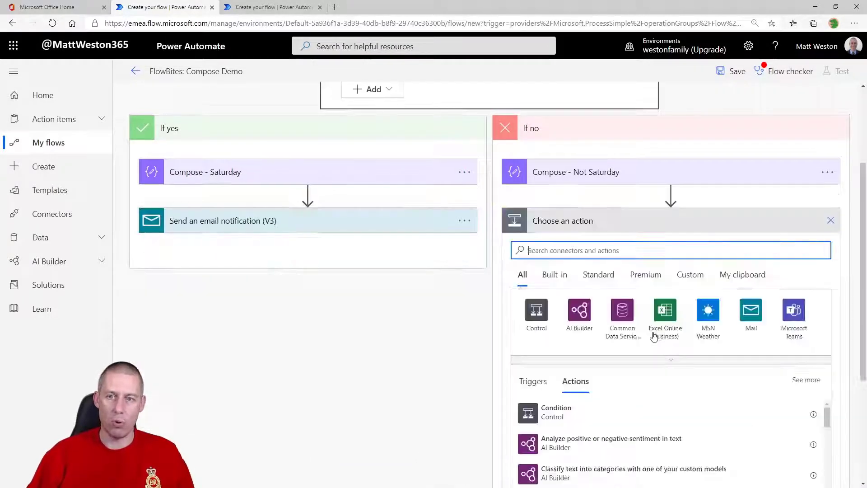
pyautogui.click(752, 314)
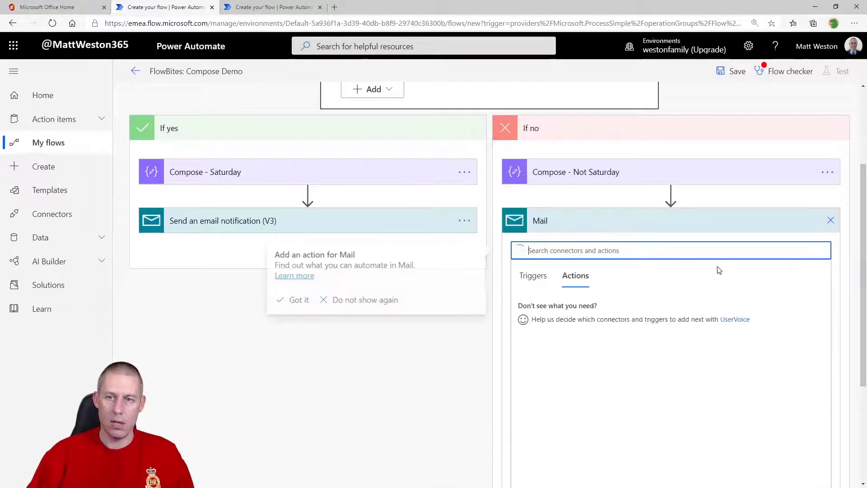
pyautogui.click(639, 317)
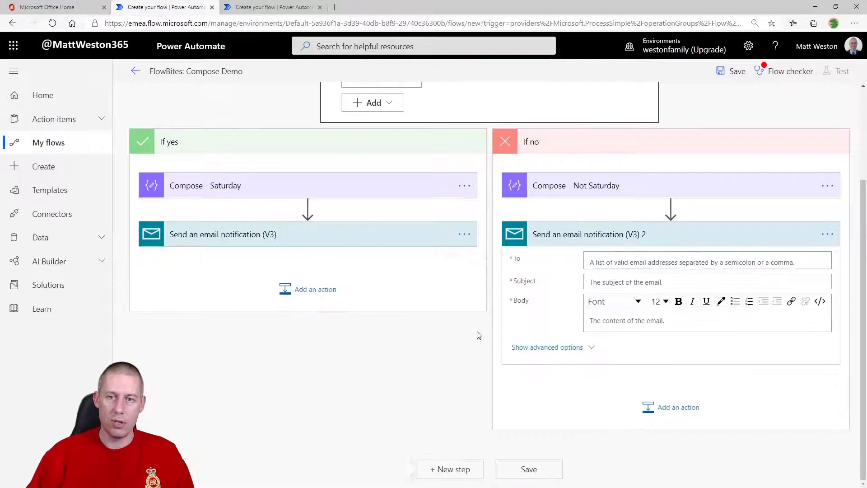
pyautogui.click(708, 239)
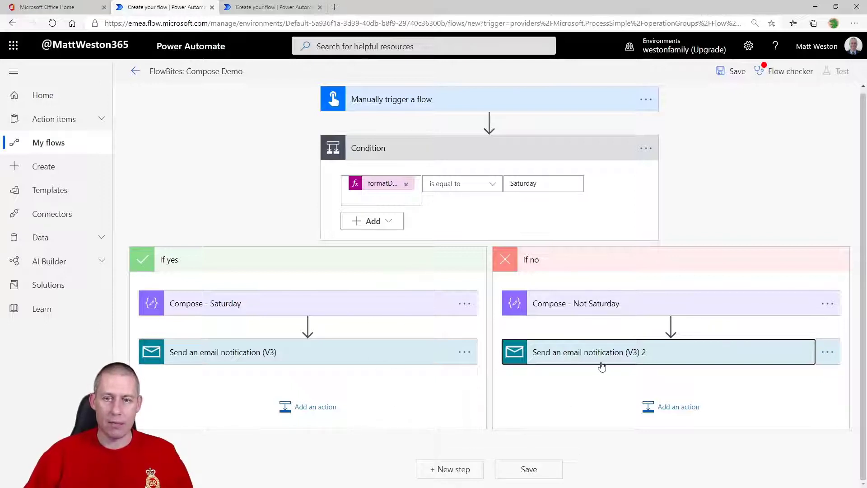
pyautogui.scroll(1, 498, 270)
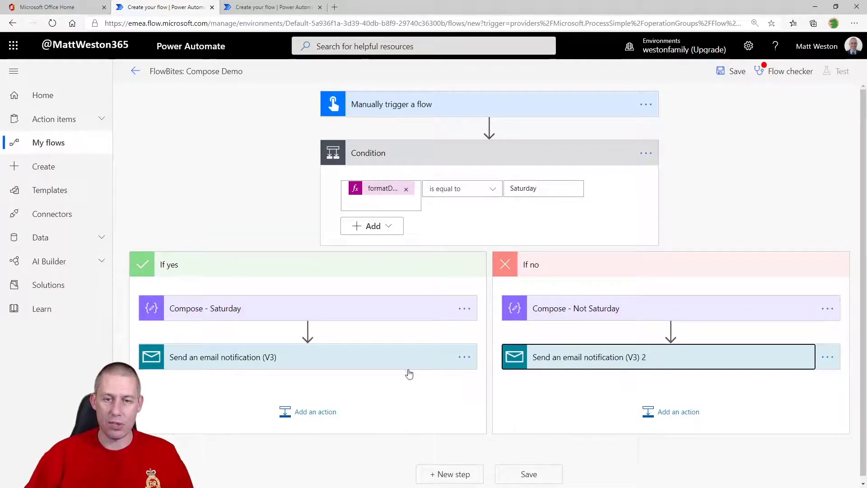
# Put the Compose - Not Saturday Outputs token into the second email's Body
pyautogui.click(408, 367)
pyautogui.click(558, 367)
pyautogui.scroll(-3, 425, 383)
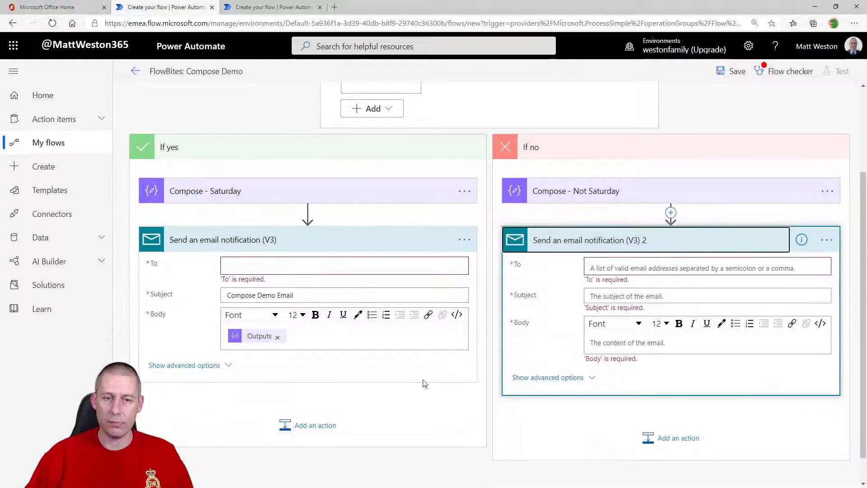
pyautogui.click(652, 343)
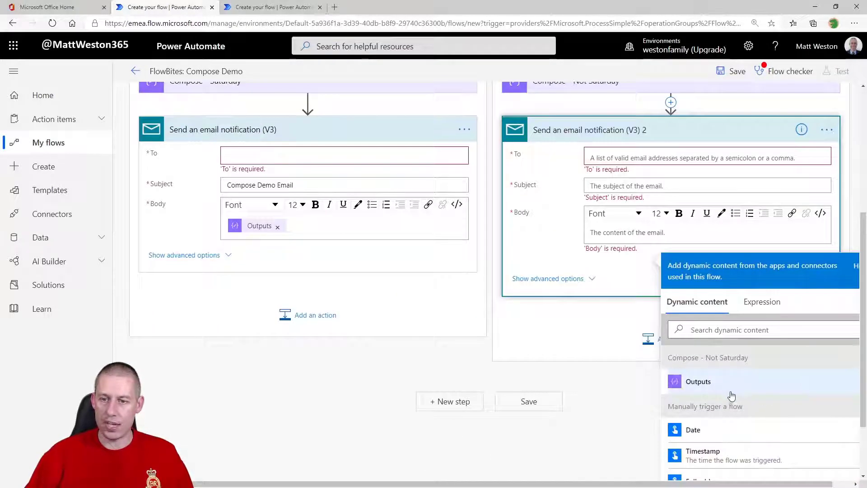
pyautogui.click(736, 391)
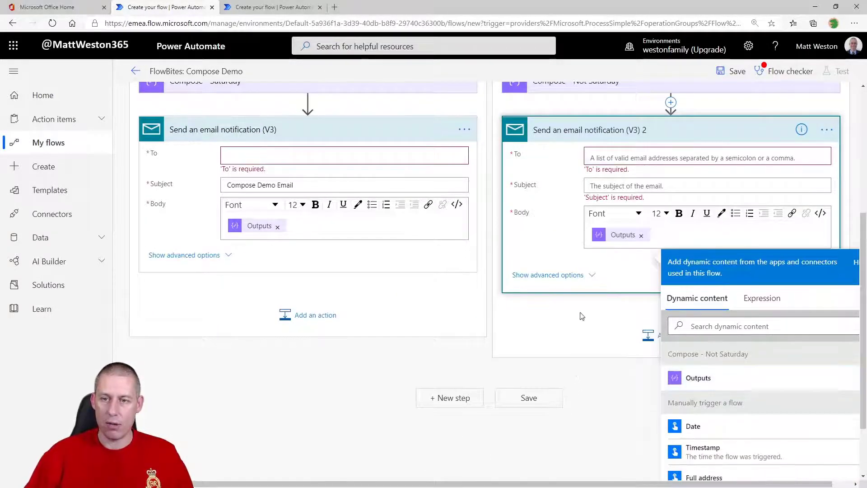
pyautogui.scroll(1, 579, 299)
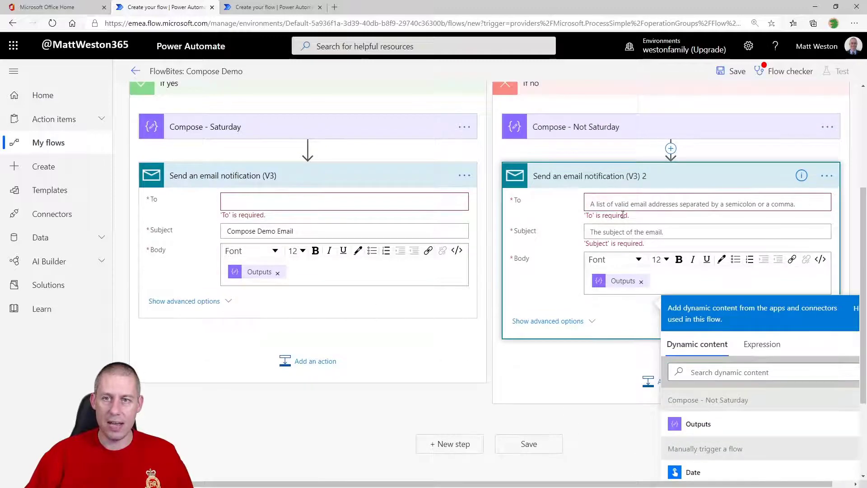
pyautogui.click(660, 230)
pyautogui.click(564, 375)
pyautogui.scroll(1, 452, 335)
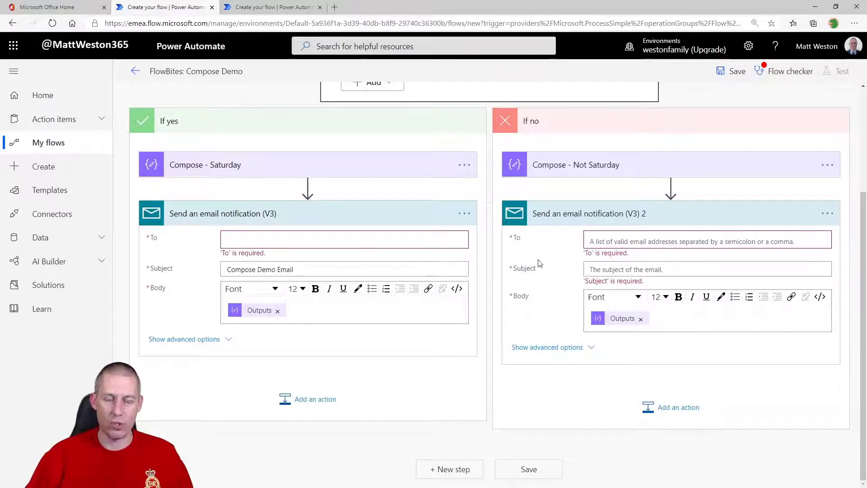
pyautogui.scroll(1, 528, 271)
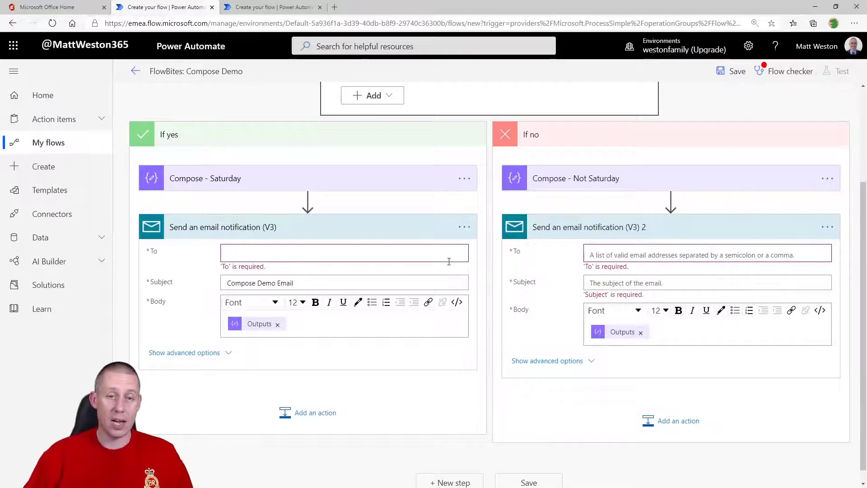
pyautogui.scroll(3, 514, 287)
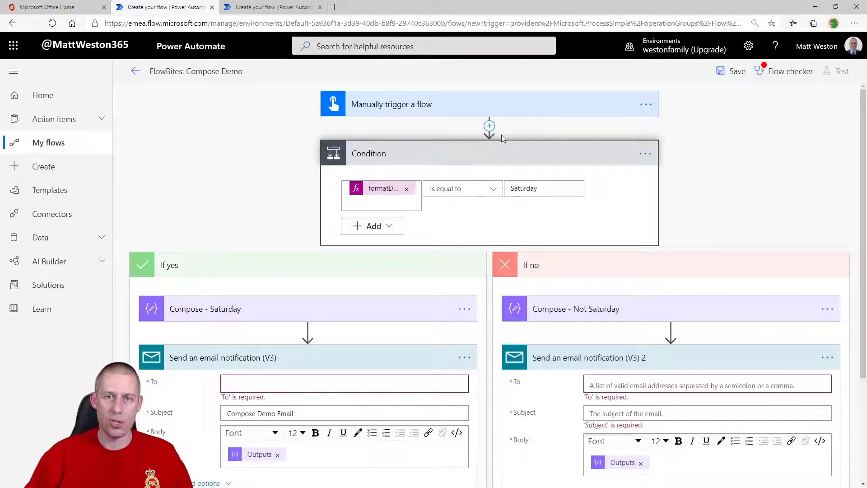
# Insert a Compose step after the trigger and rename it 'Compose - Email Address'
pyautogui.click(489, 126)
pyautogui.click(482, 141)
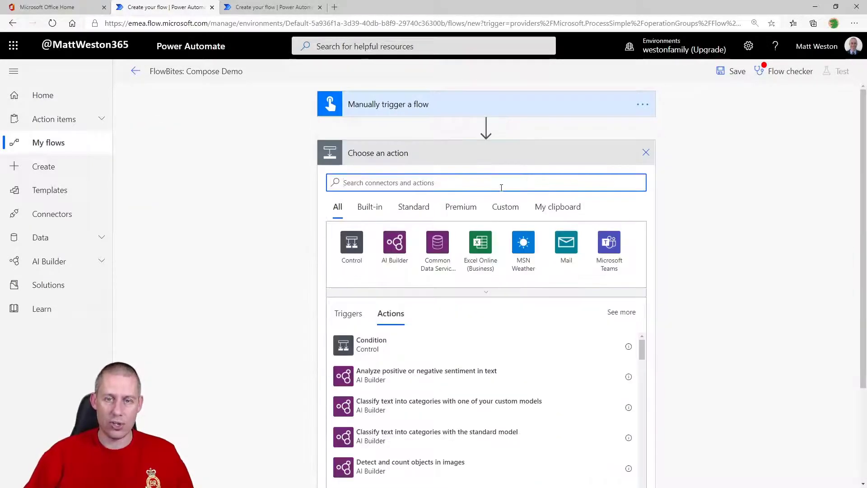
pyautogui.write('compose')
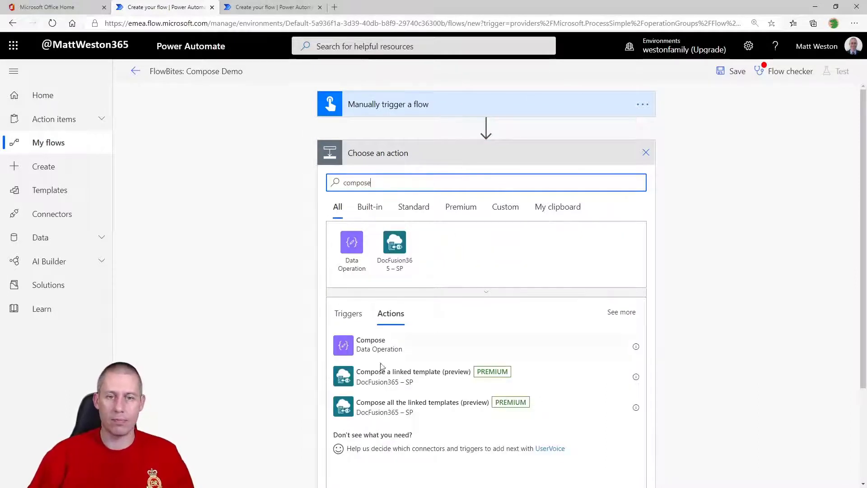
pyautogui.click(480, 340)
pyautogui.click(647, 154)
pyautogui.click(695, 172)
pyautogui.click(438, 156)
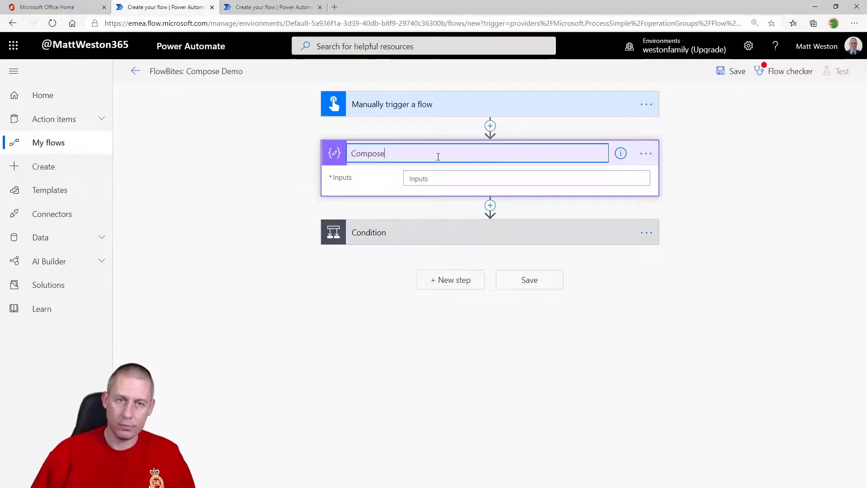
pyautogui.write('- Email Address')
pyautogui.press('Return')
# Enter the recipient's e-mail address as the Compose - Email Address inputs
pyautogui.click(496, 178)
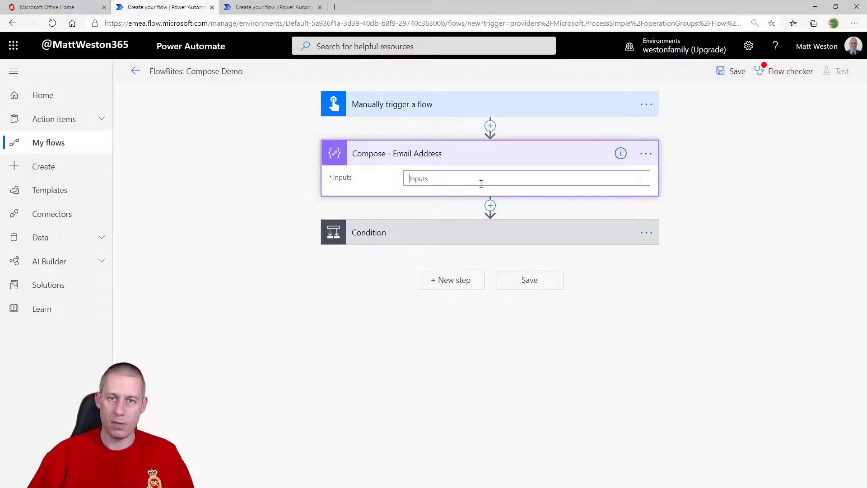
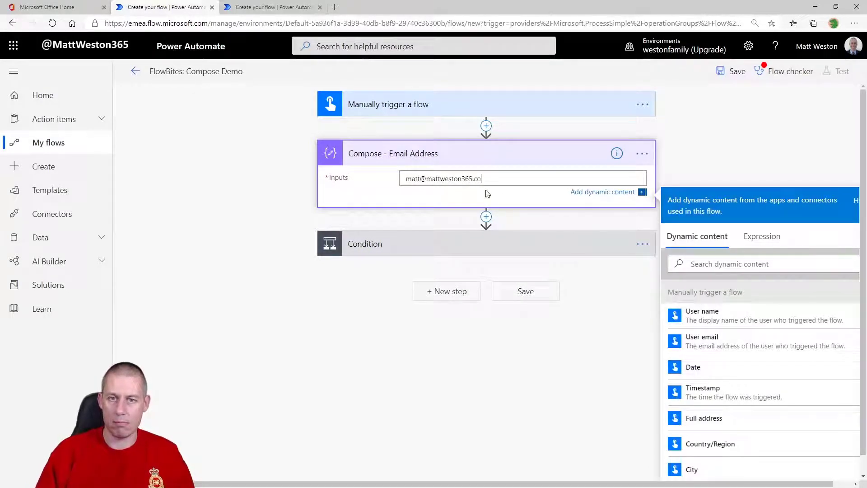
pyautogui.click(507, 258)
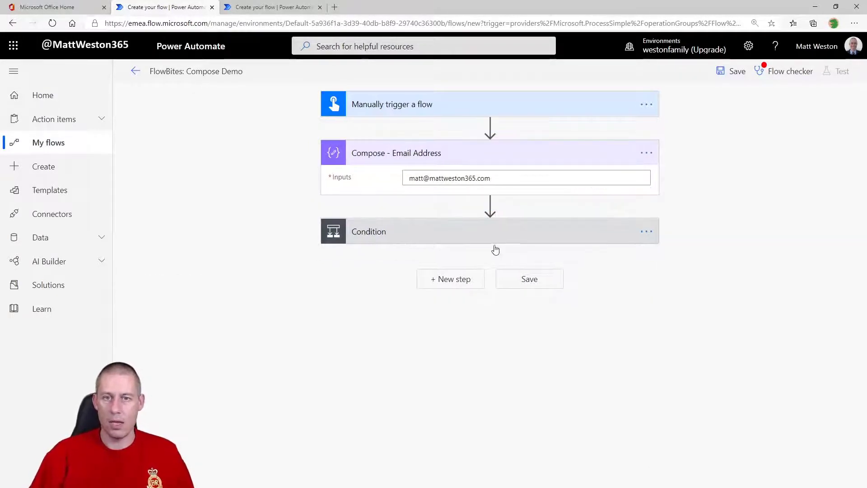
# Set both branch emails' To field to the Compose - Email Address Outputs
pyautogui.click(497, 243)
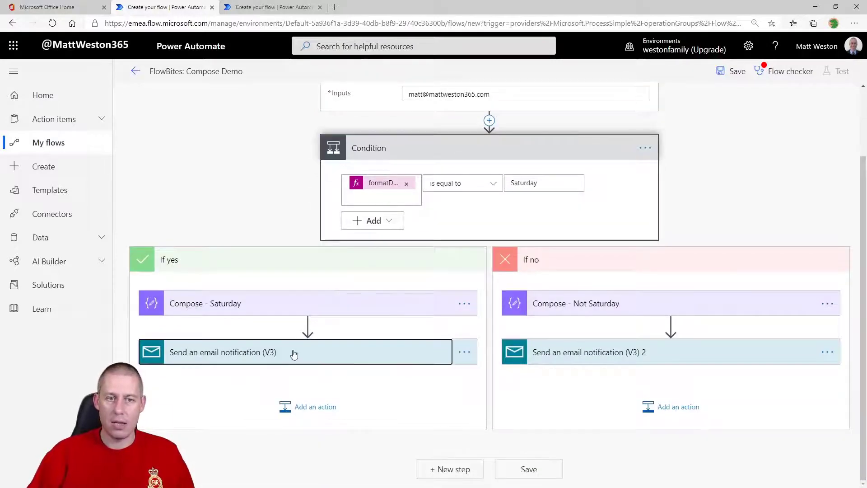
pyautogui.click(300, 353)
pyautogui.click(677, 359)
pyautogui.click(289, 311)
pyautogui.scroll(-1, 588, 397)
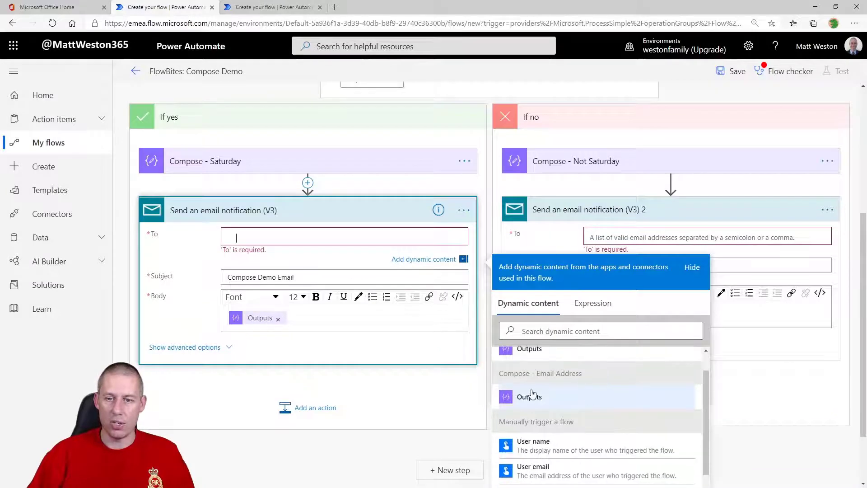
pyautogui.click(586, 395)
pyautogui.click(680, 236)
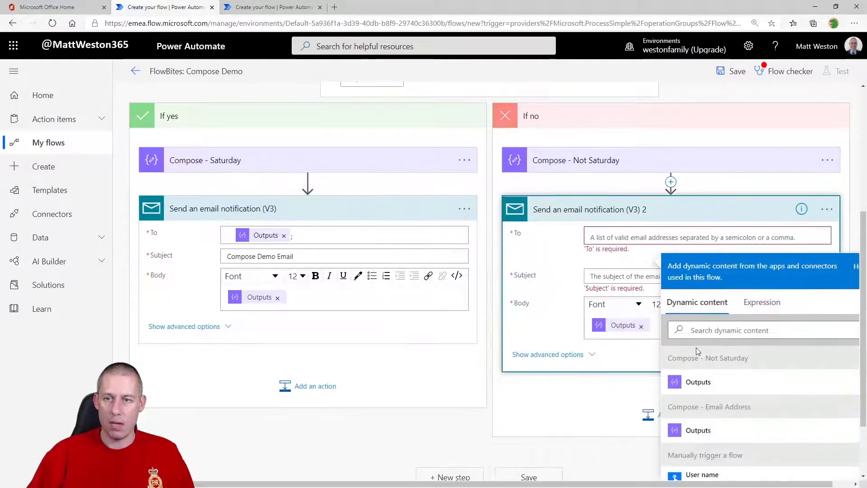
pyautogui.click(734, 432)
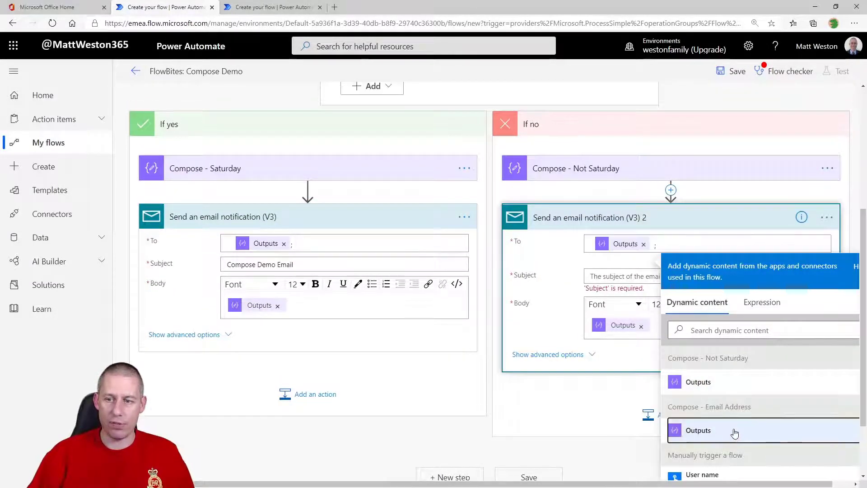
pyautogui.click(528, 365)
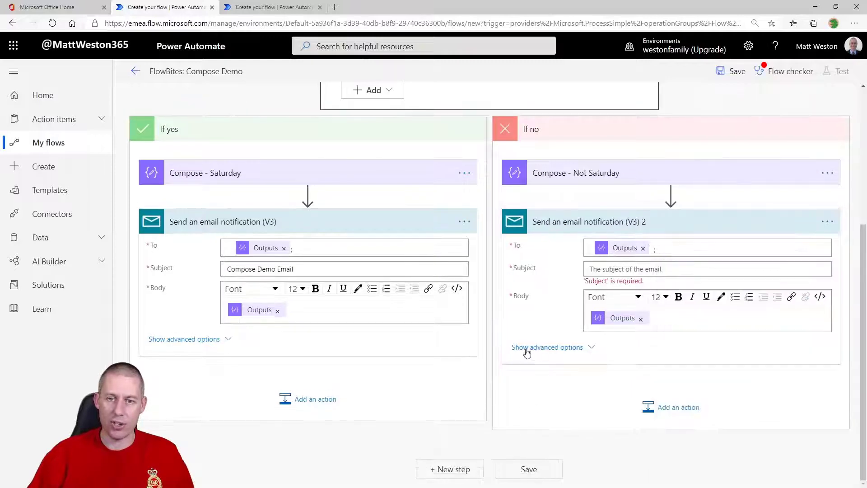
pyautogui.scroll(2, 408, 270)
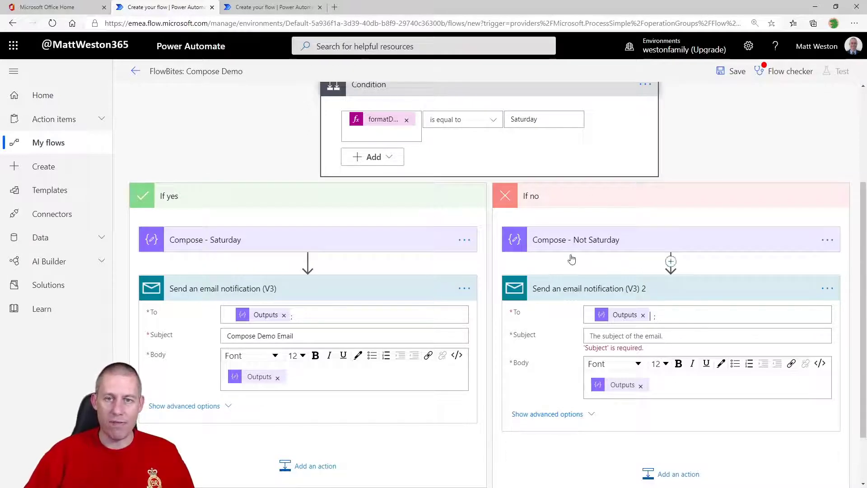
pyautogui.scroll(1, 575, 263)
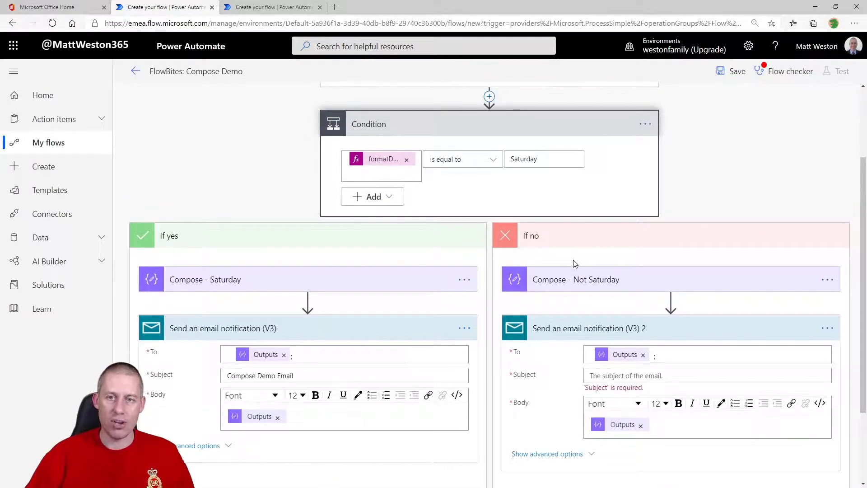
pyautogui.scroll(2, 575, 263)
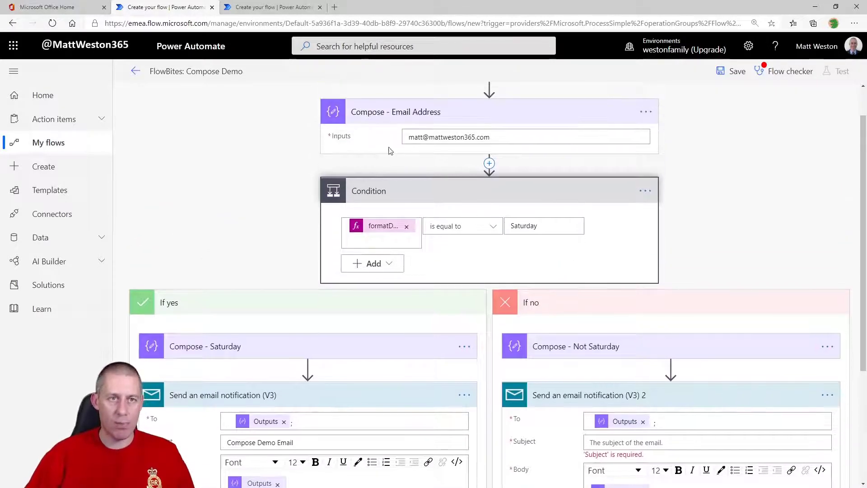
# In the Variable Demo flow, add an action after the trigger, searching 'variable' for the Variable connector
pyautogui.click(274, 7)
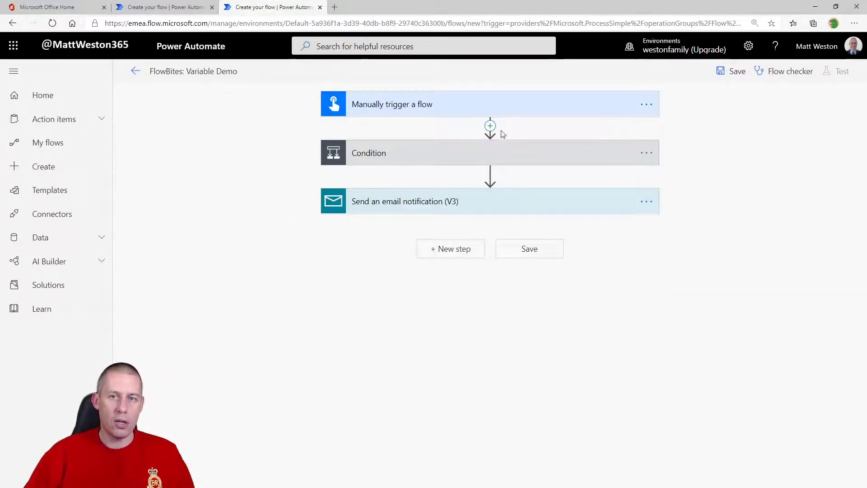
pyautogui.click(490, 126)
pyautogui.click(491, 143)
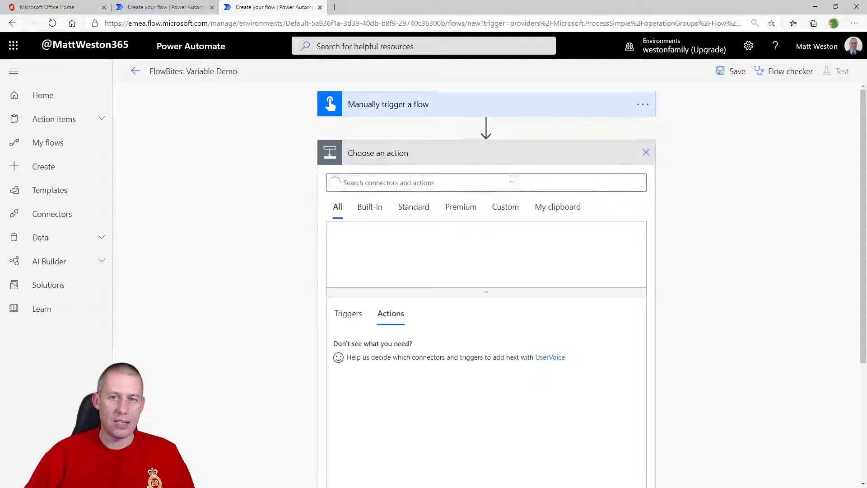
pyautogui.click(462, 183)
pyautogui.write('variable')
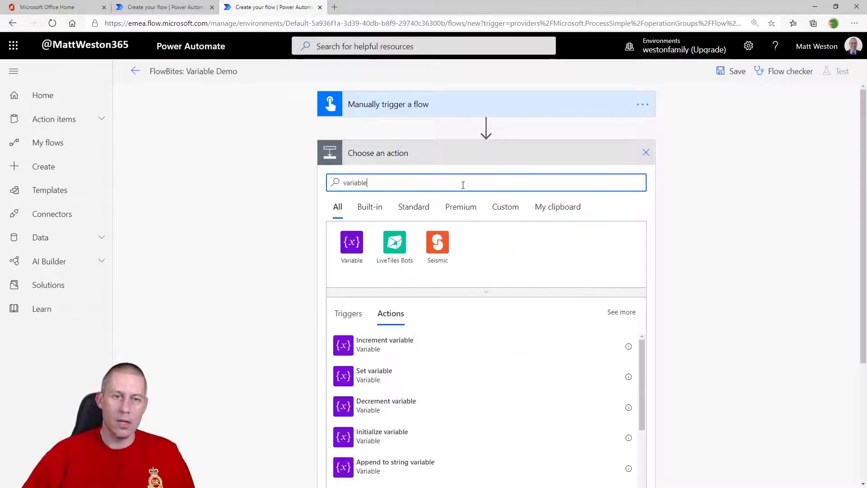
pyautogui.click(353, 253)
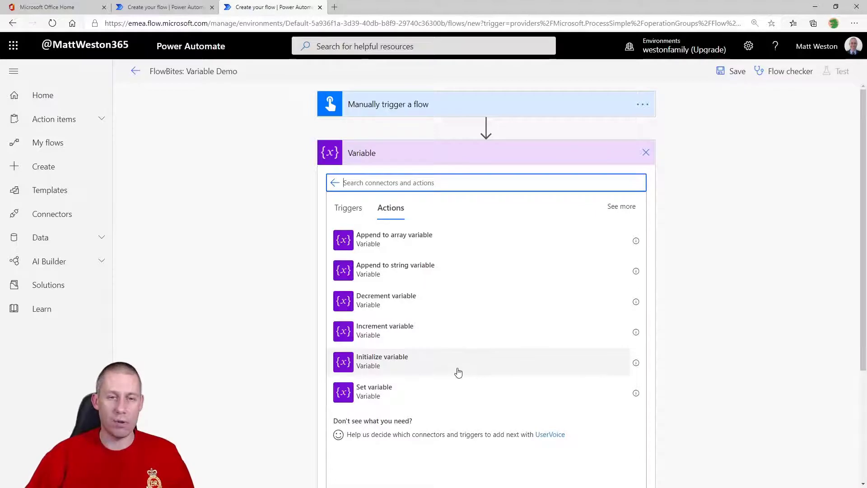
# Add an Initialize variable step defining a String variable named Day Response with no initial value
pyautogui.click(430, 371)
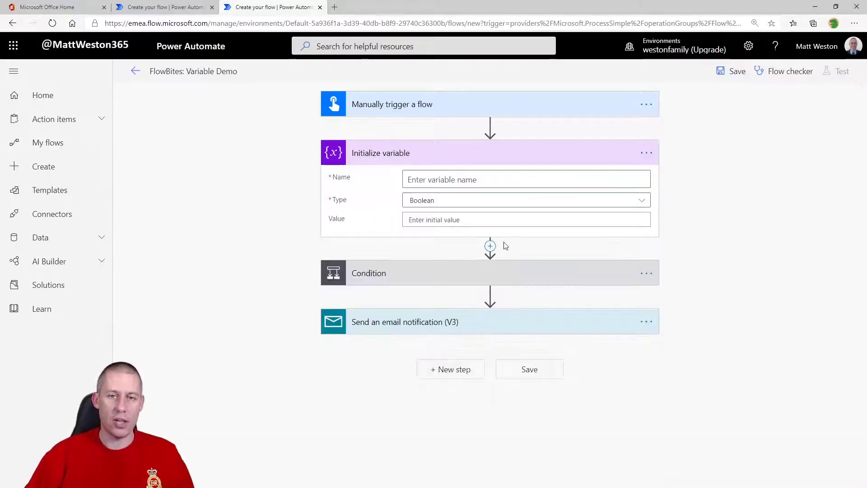
pyautogui.click(468, 179)
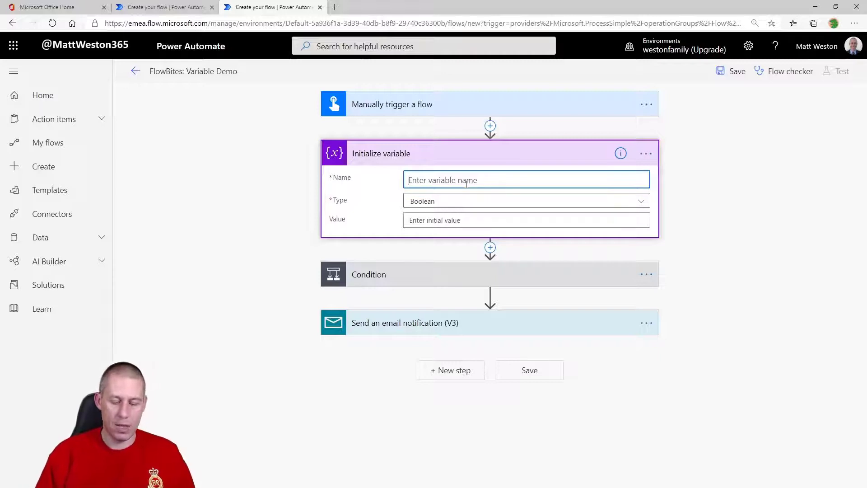
pyautogui.write('Day Response')
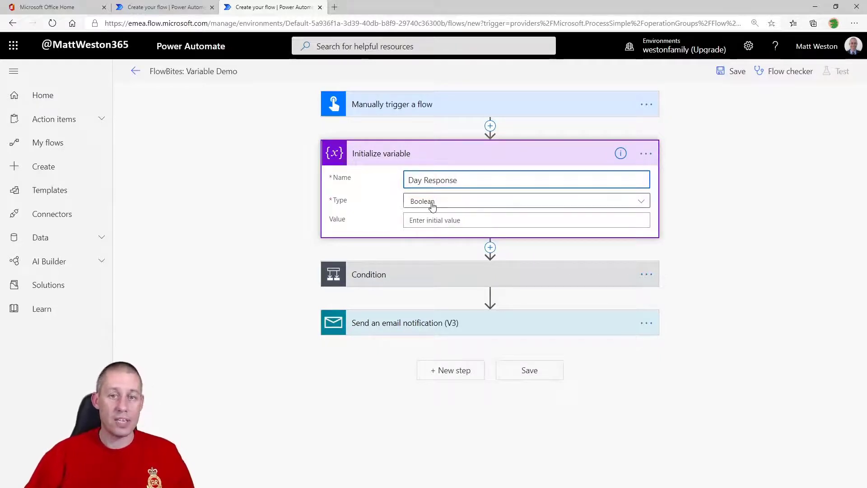
pyautogui.click(436, 208)
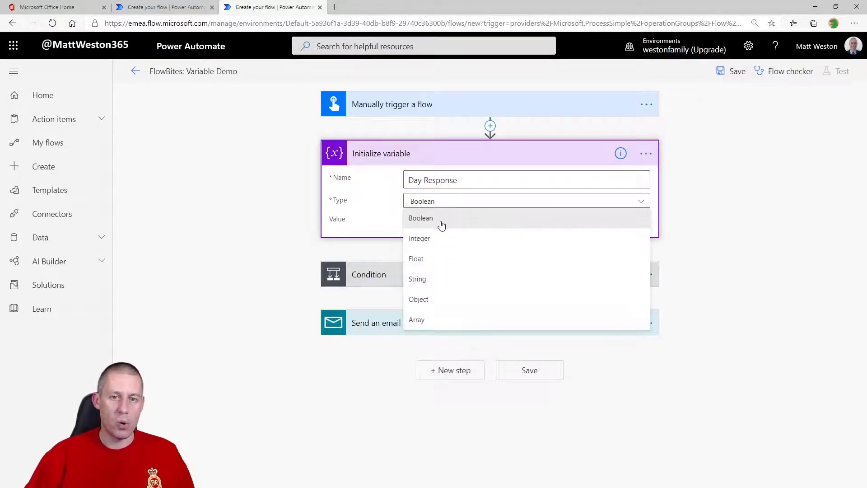
pyautogui.click(459, 286)
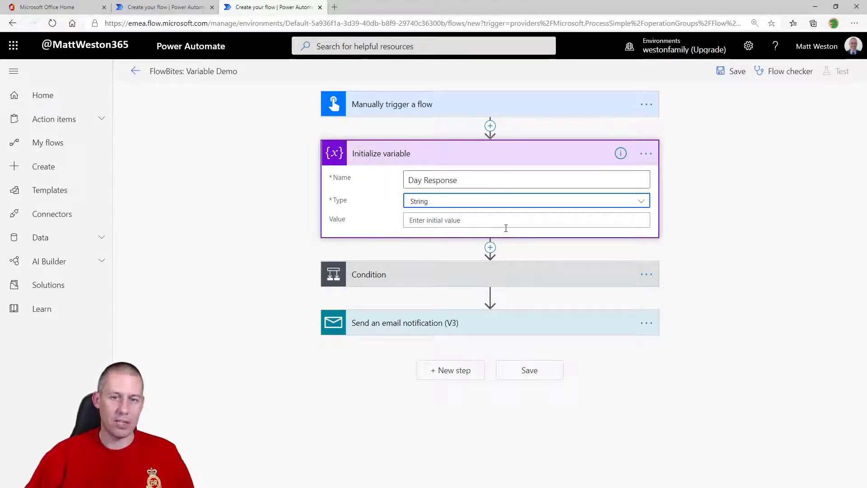
pyautogui.click(485, 329)
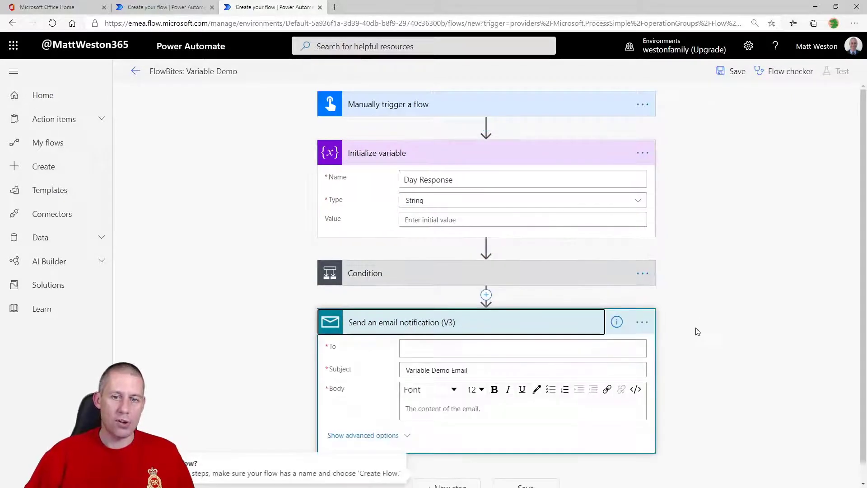
# Replace the email notification's body placeholder with the Day Response variable token
pyautogui.scroll(-1, 678, 332)
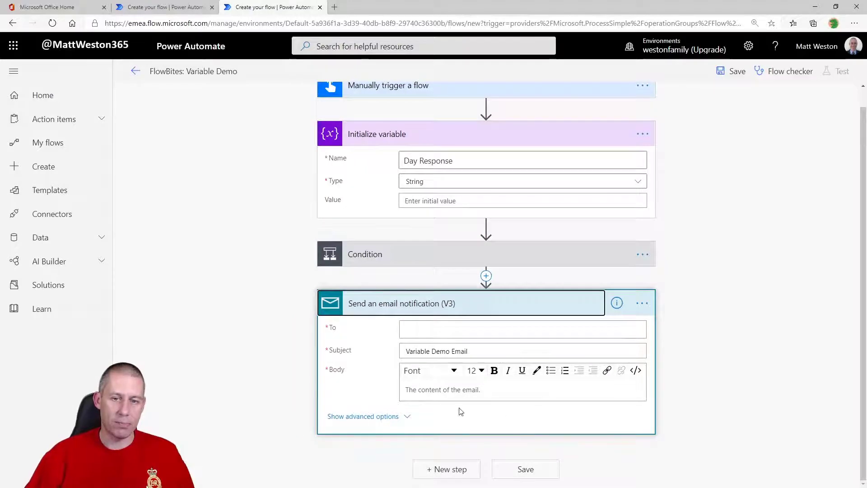
pyautogui.click(444, 399)
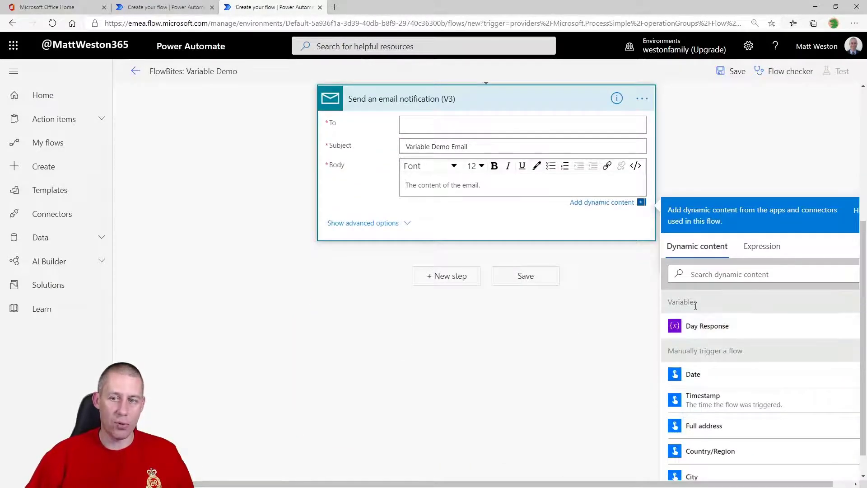
pyautogui.click(747, 333)
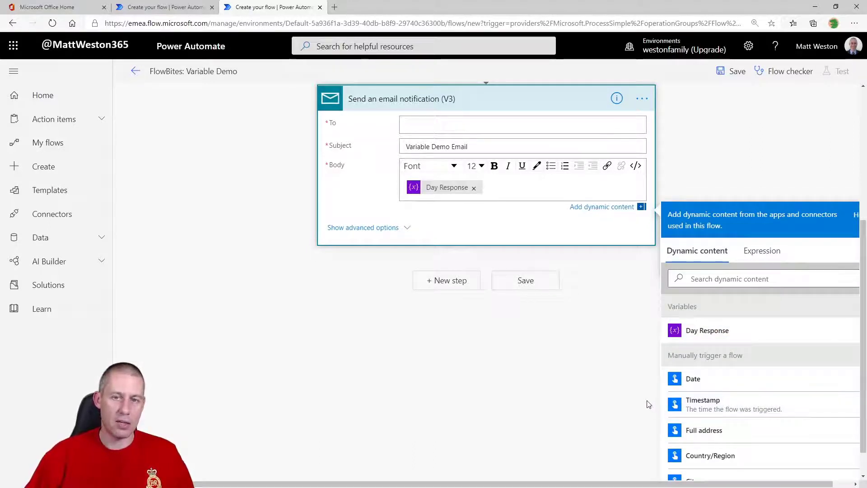
pyautogui.scroll(3, 651, 402)
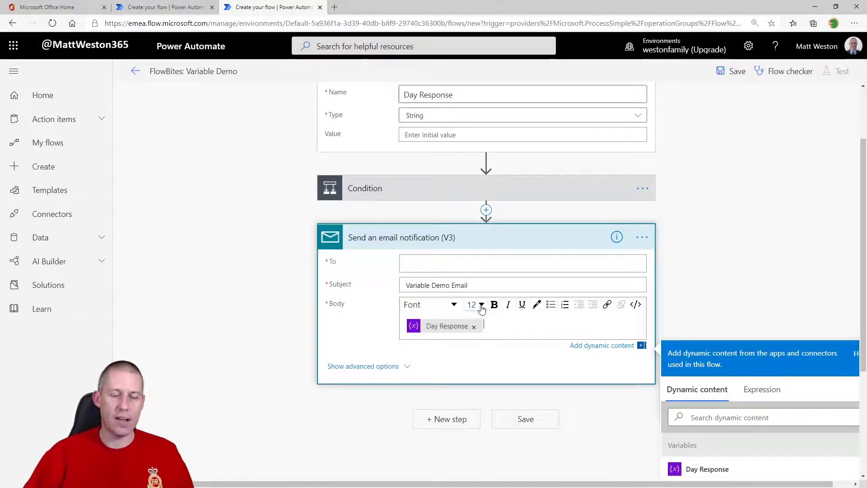
# Under If yes, add a Set variable step giving Day Response the value 'Today is Saturday'
pyautogui.click(445, 193)
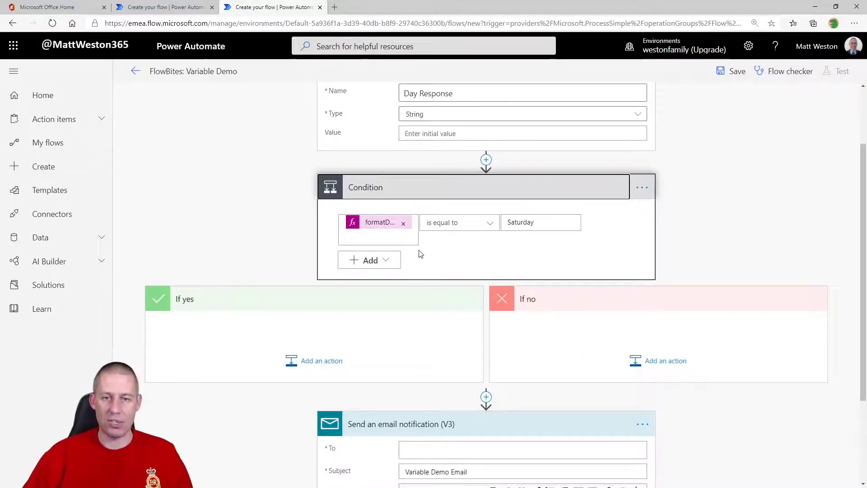
pyautogui.click(316, 364)
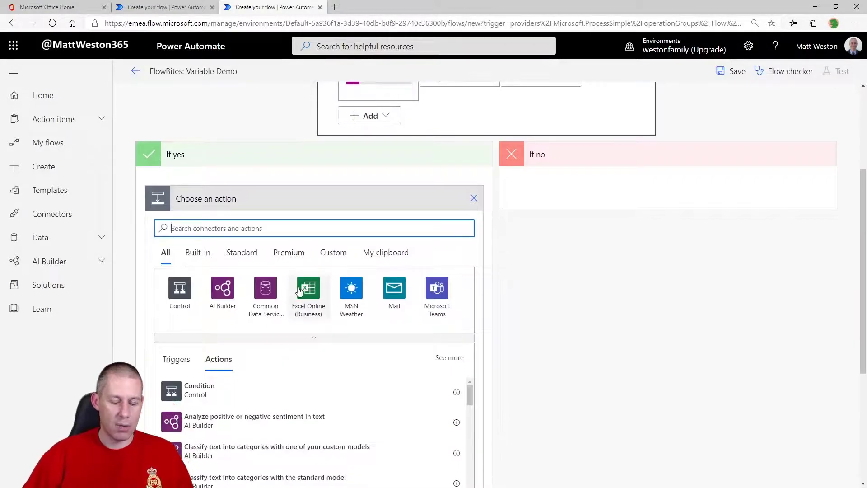
pyautogui.write('set variable')
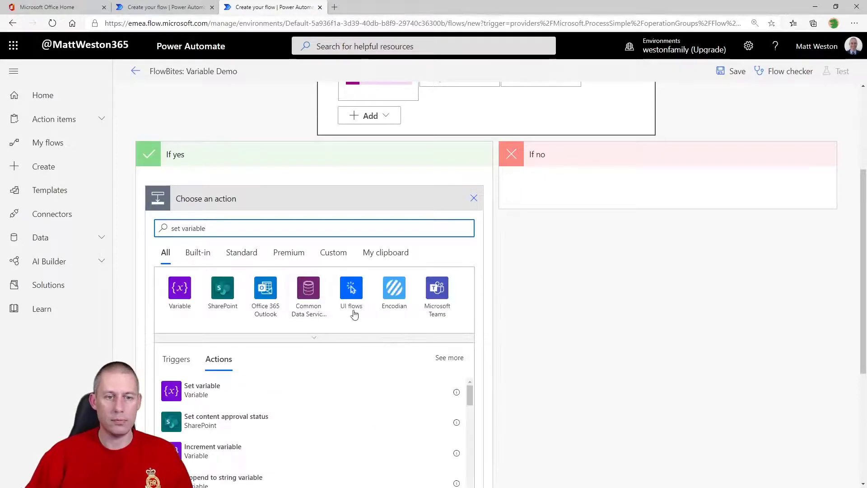
pyautogui.scroll(-1, 352, 311)
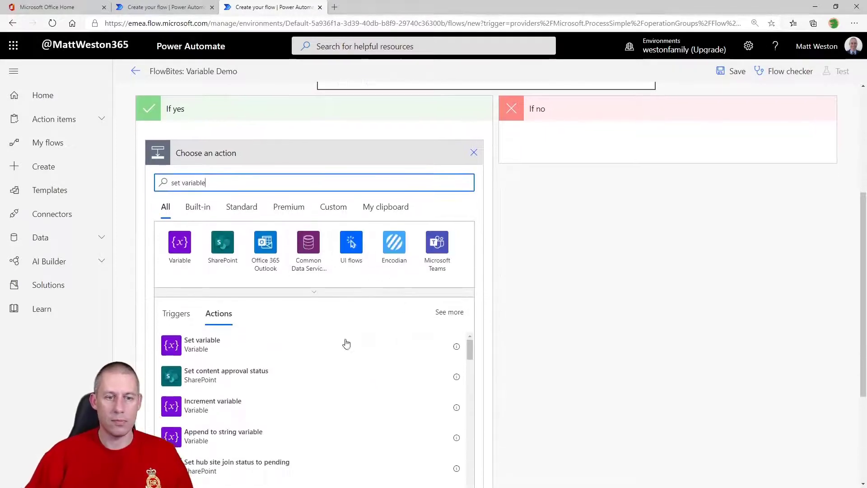
pyautogui.click(228, 348)
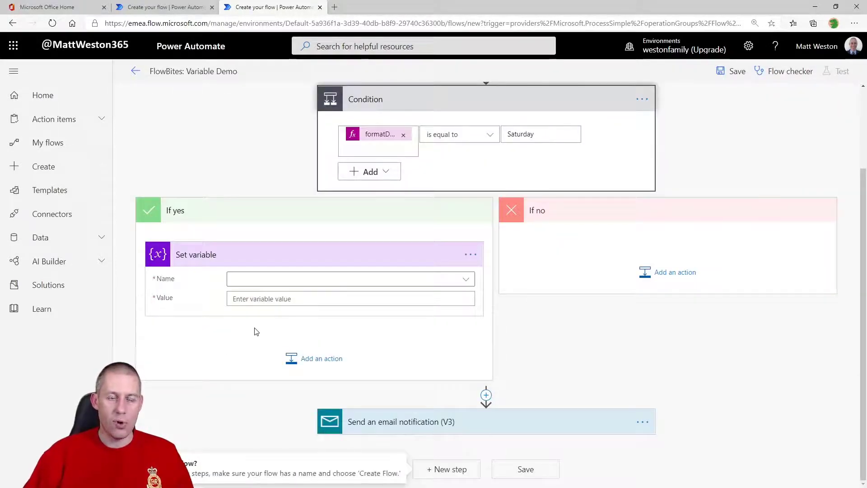
pyautogui.click(262, 282)
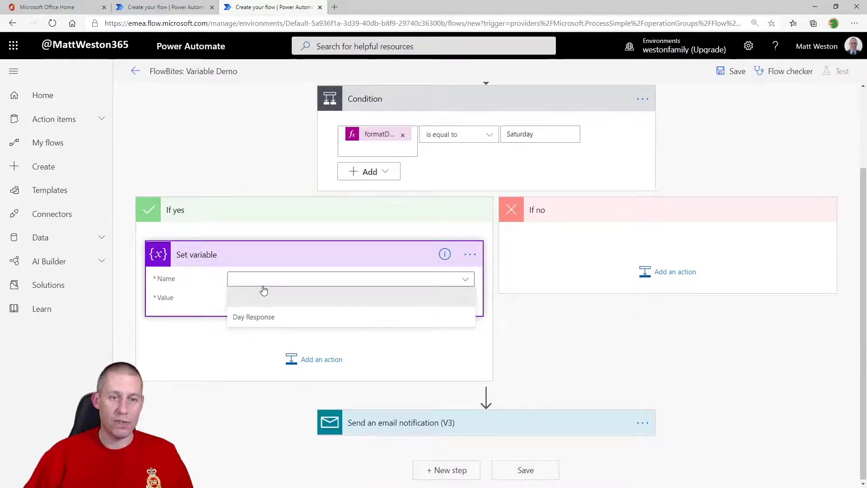
pyautogui.click(253, 317)
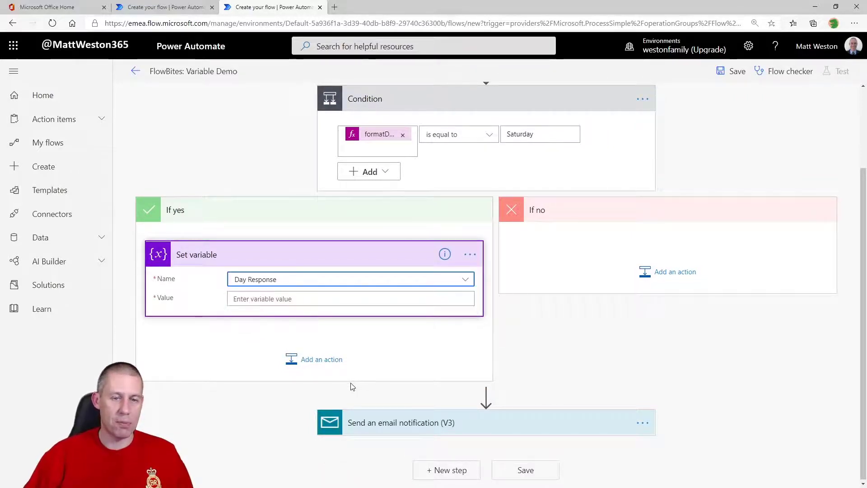
pyautogui.click(311, 301)
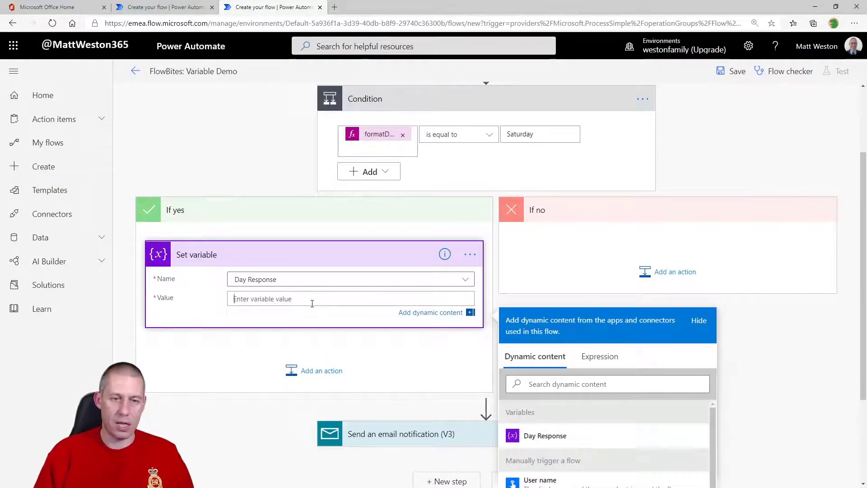
pyautogui.write('Today is Saturd')
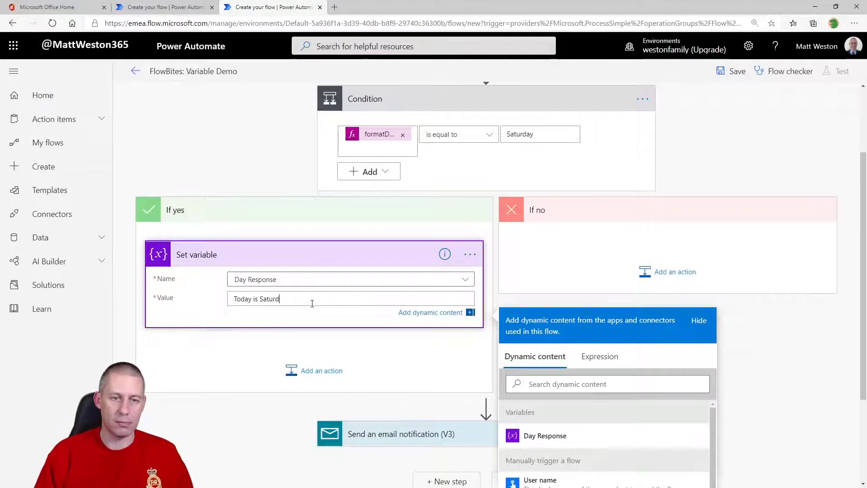
pyautogui.write('ay')
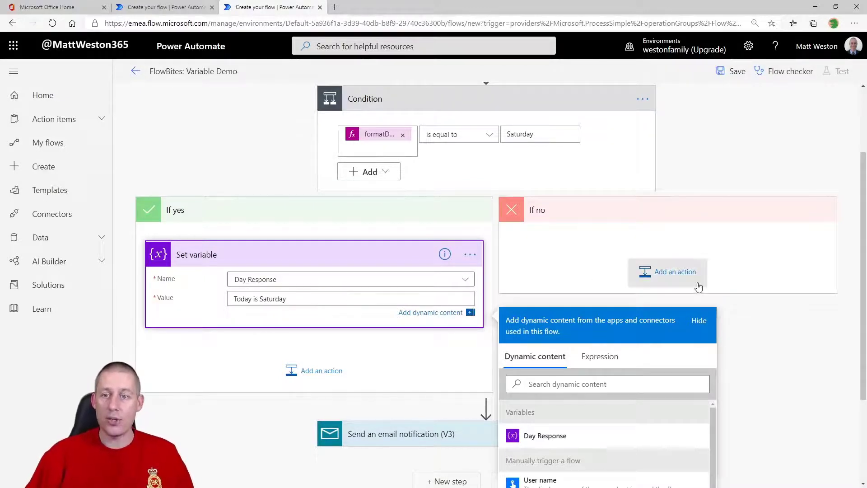
# Under If no, add Set variable 2 giving Day Response the value 'Today is NOT Saturday'
pyautogui.click(697, 282)
pyautogui.write('Se')
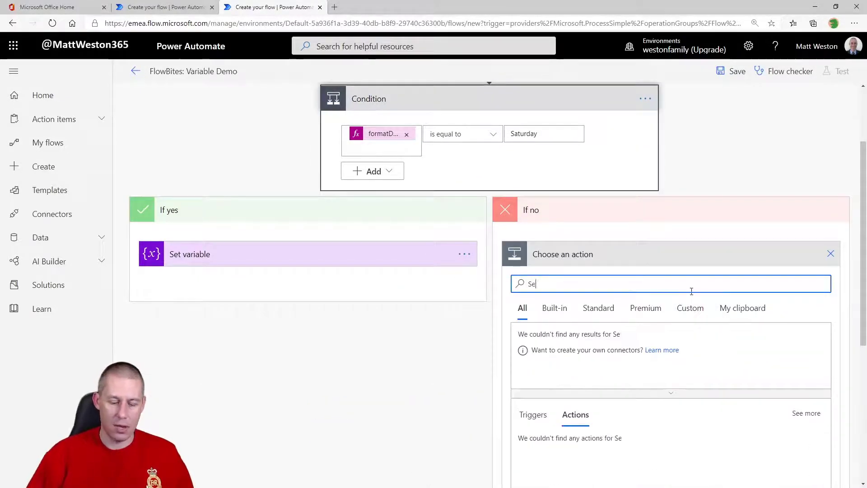
pyautogui.write('t Variable')
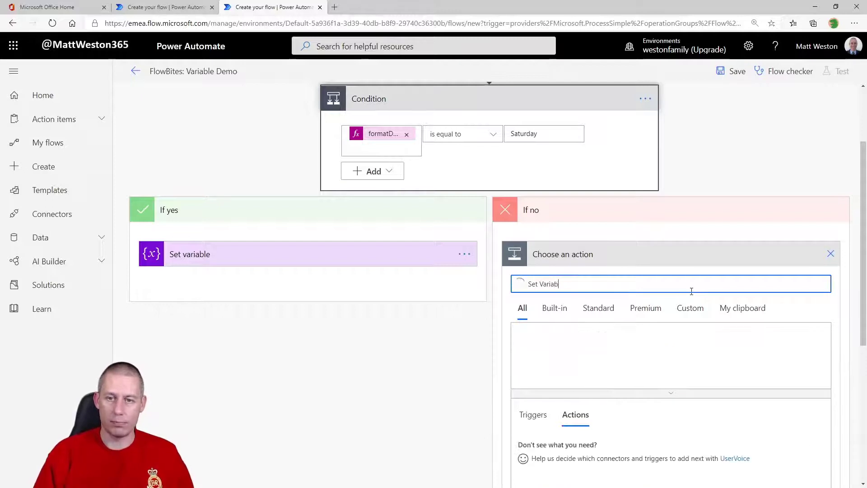
pyautogui.click(603, 454)
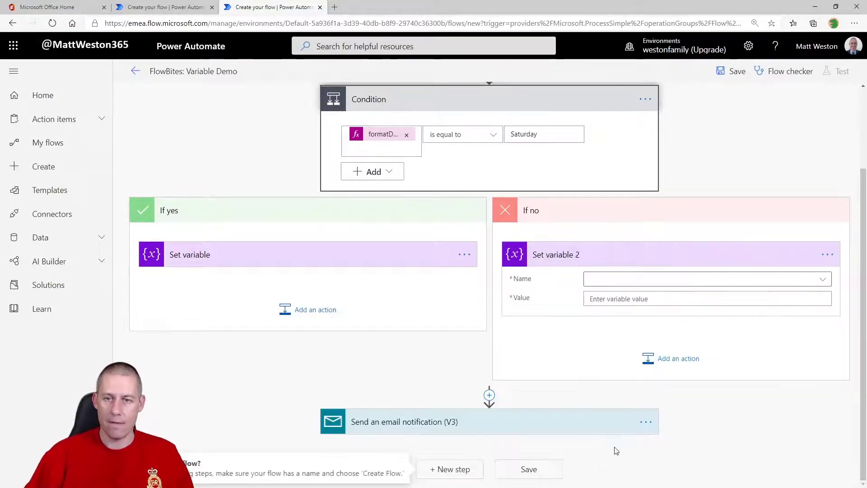
pyautogui.click(734, 280)
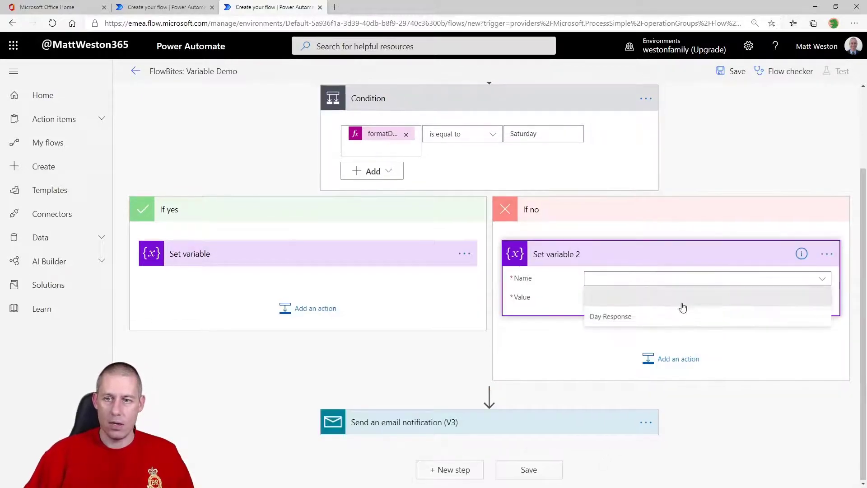
pyautogui.click(666, 312)
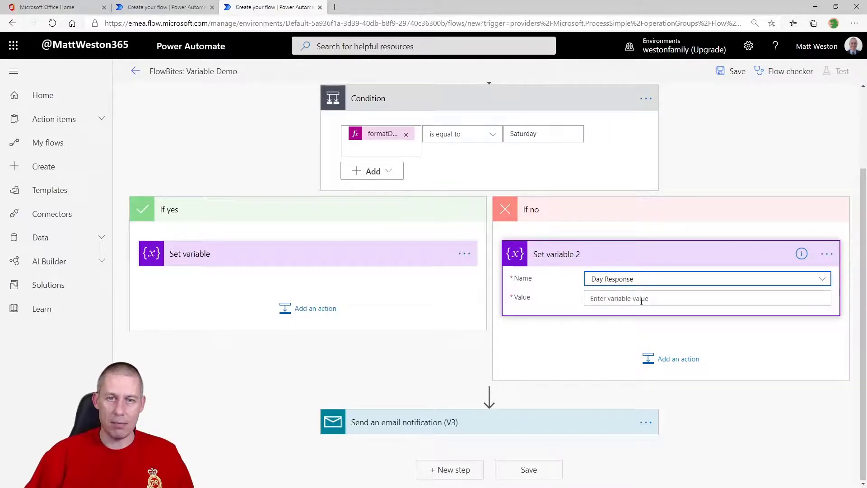
pyautogui.scroll(2, 638, 296)
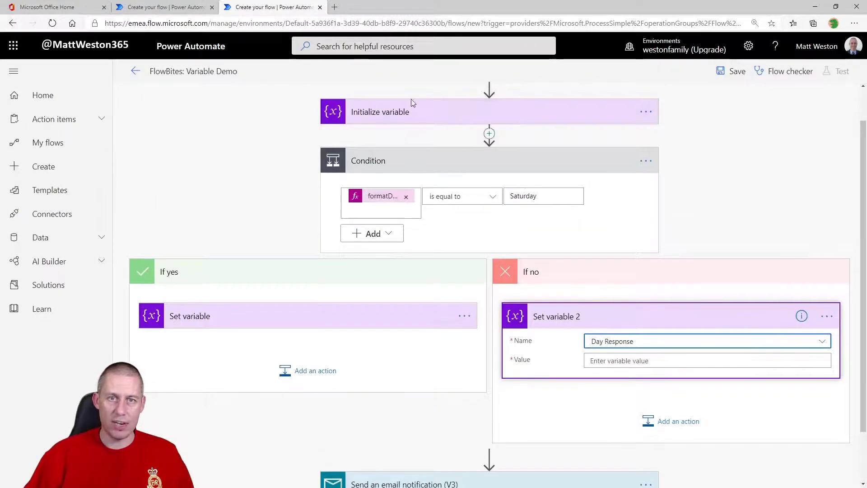
pyautogui.click(403, 319)
pyautogui.click(669, 360)
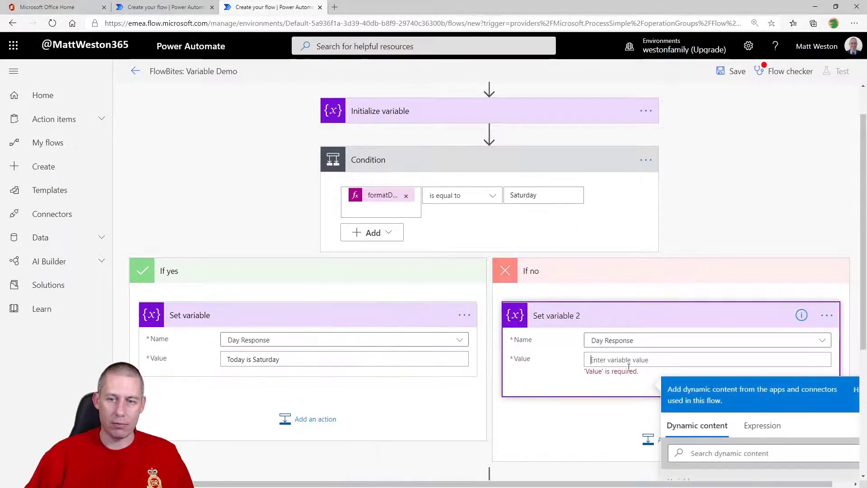
pyautogui.write('Today is ')
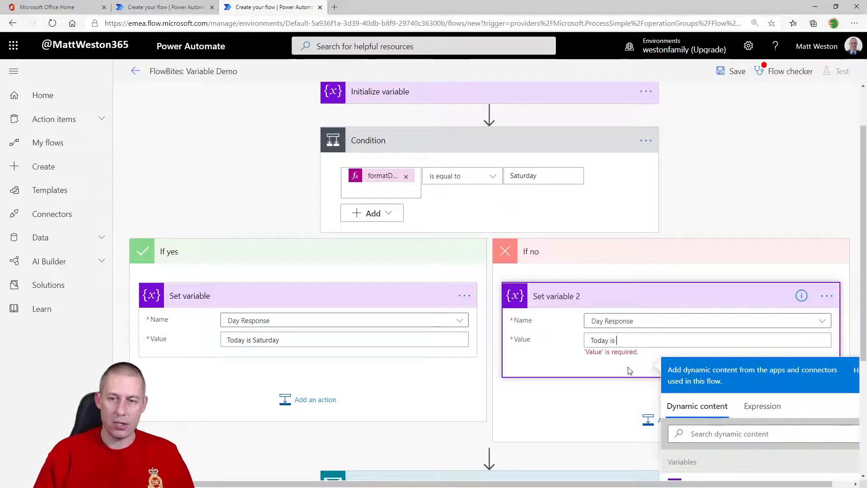
pyautogui.write('NOT Saturday')
pyautogui.click(587, 421)
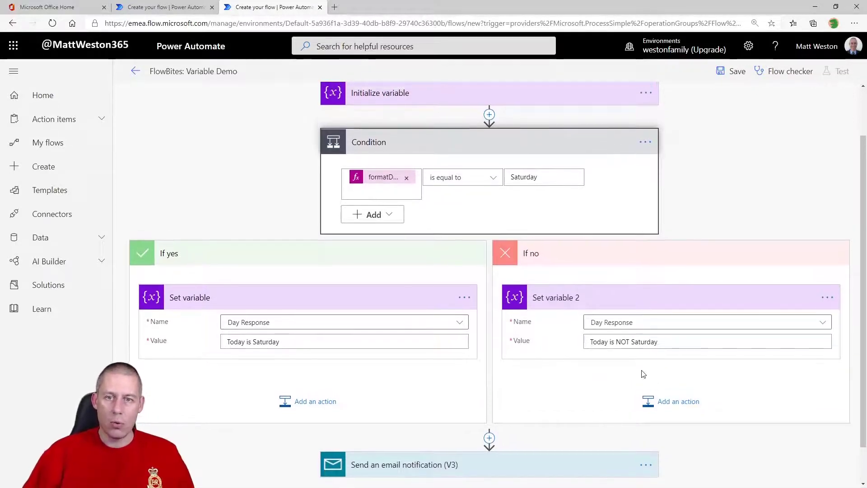
pyautogui.scroll(-1, 643, 371)
pyautogui.scroll(2, 637, 371)
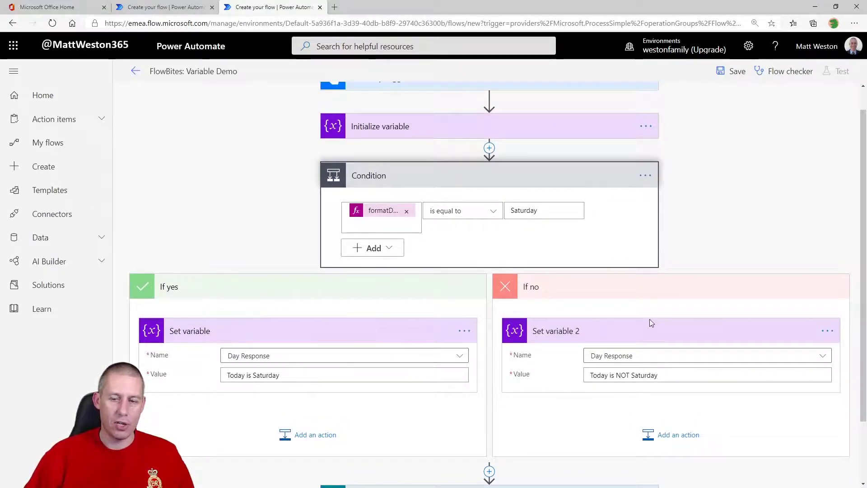
pyautogui.scroll(-2, 650, 319)
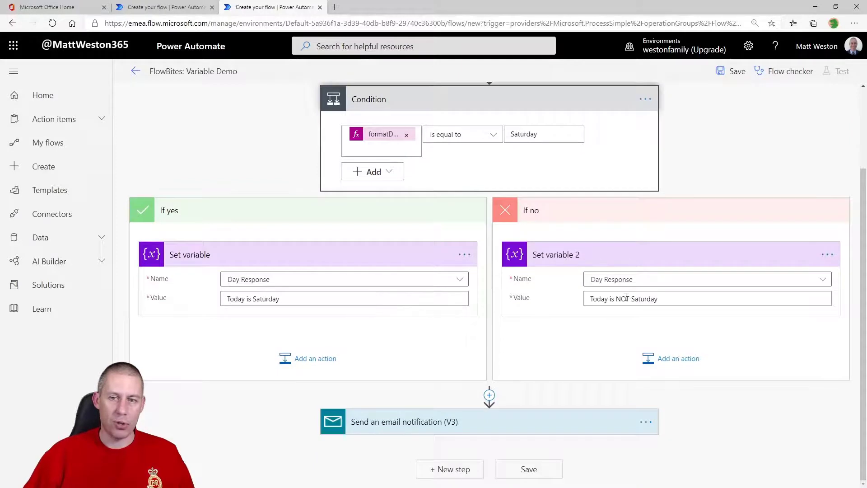
pyautogui.click(508, 428)
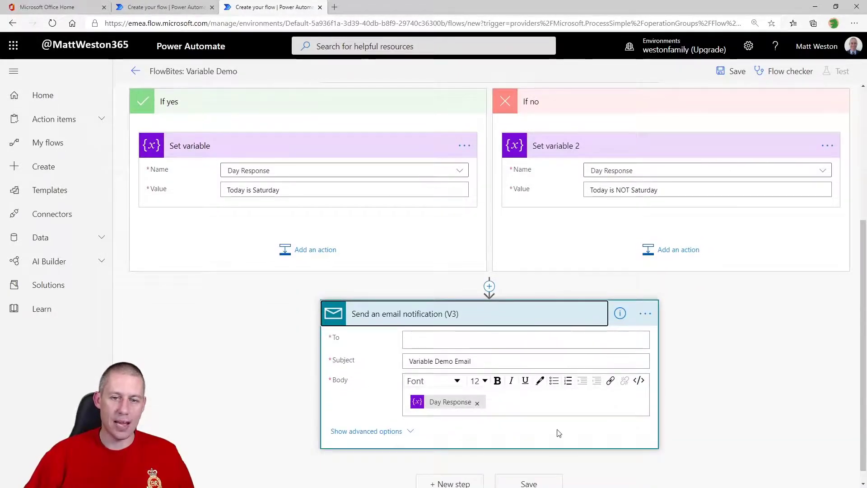
pyautogui.scroll(1, 559, 416)
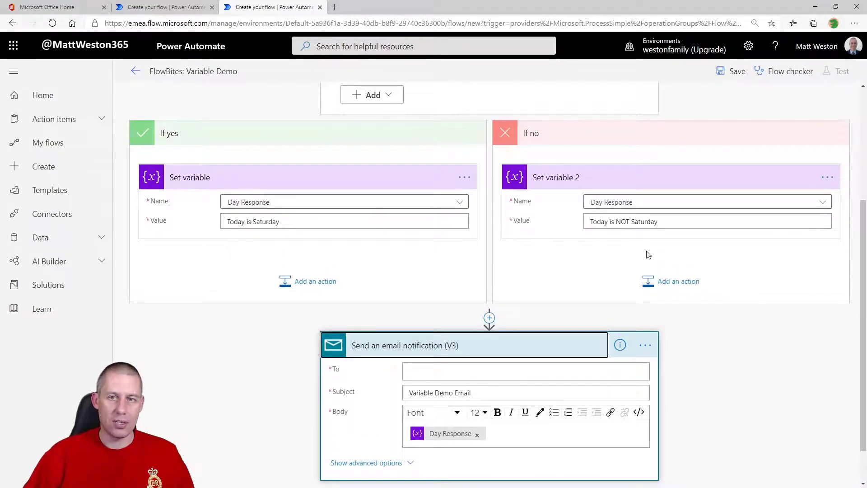
pyautogui.scroll(2, 607, 287)
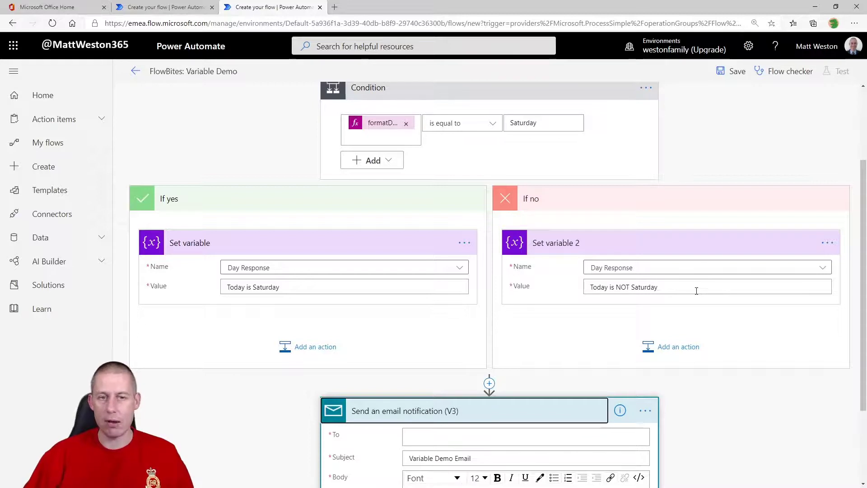
pyautogui.scroll(-2, 697, 291)
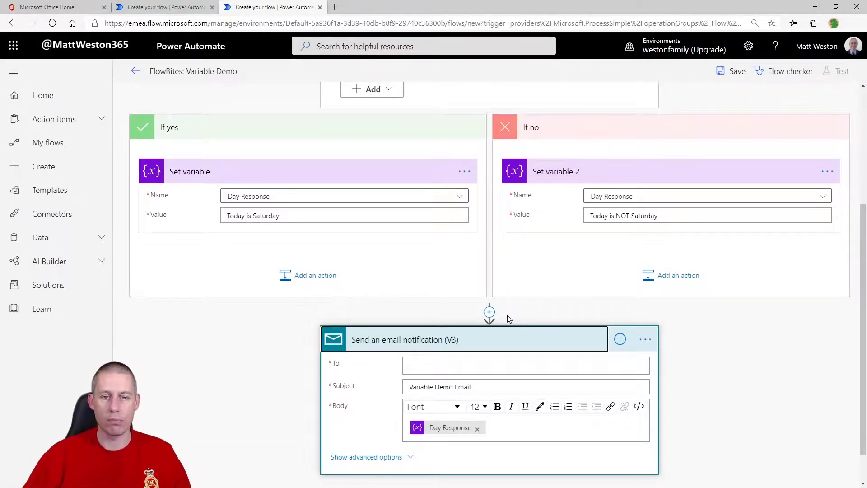
# Insert a Compose step after Initialize variable whose Inputs hold the recipient's email address
pyautogui.scroll(2, 508, 318)
pyautogui.scroll(2, 509, 319)
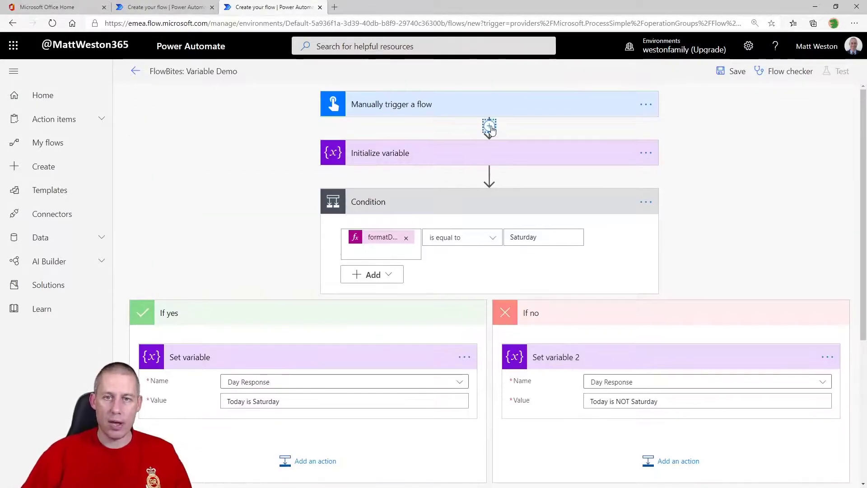
pyautogui.click(489, 174)
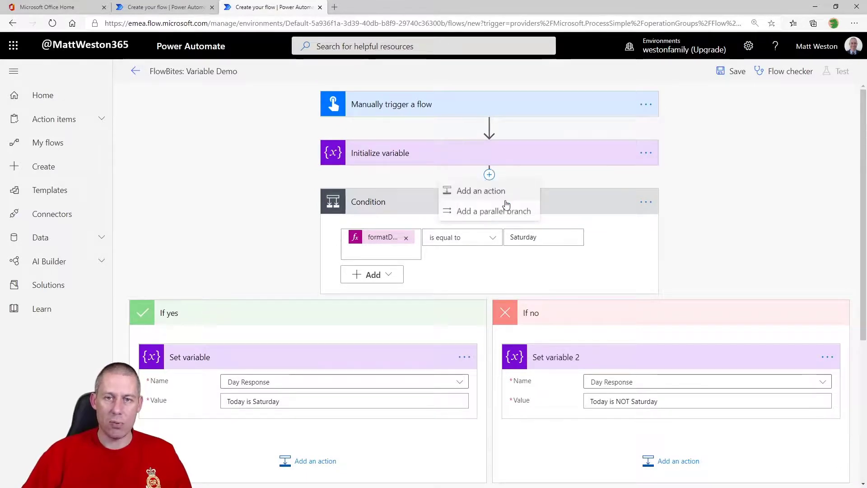
pyautogui.click(499, 192)
pyautogui.write('compose')
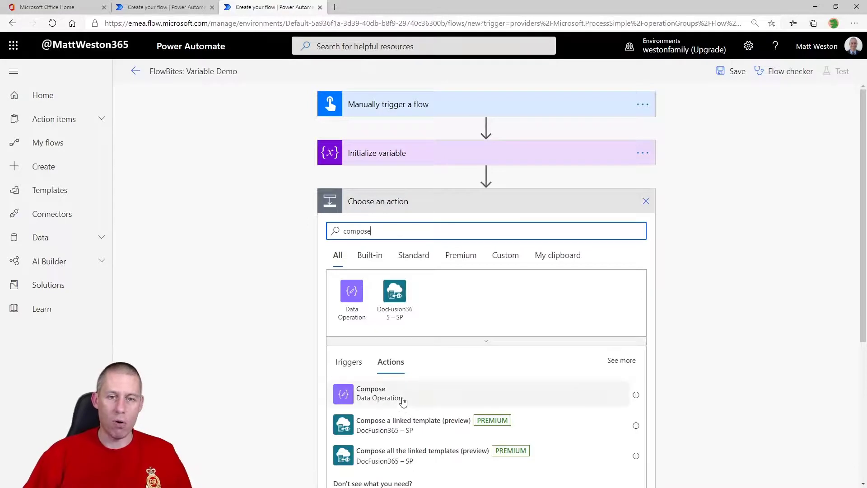
pyautogui.click(401, 397)
pyautogui.click(451, 225)
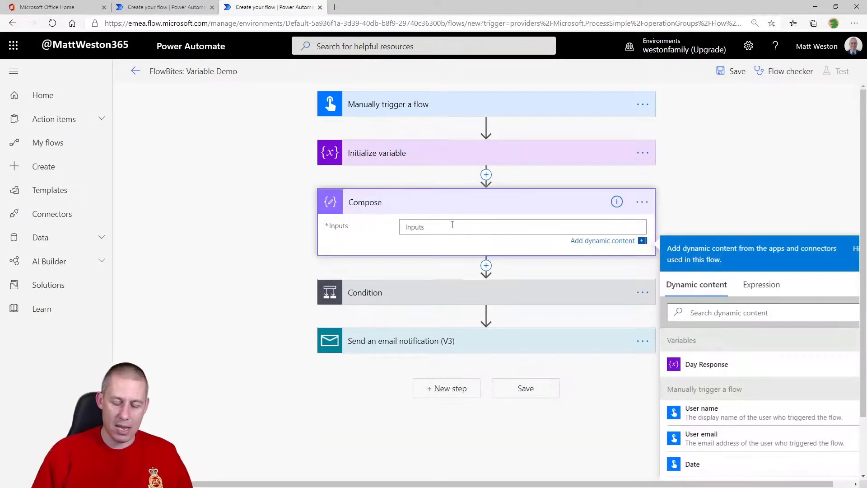
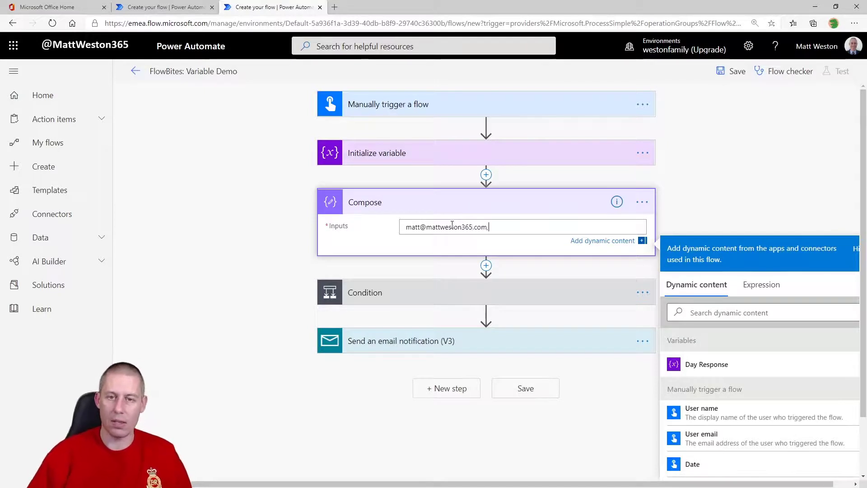
pyautogui.click(754, 190)
# Bring up dynamic content for the email's To field and locate the Compose Outputs
pyautogui.click(456, 333)
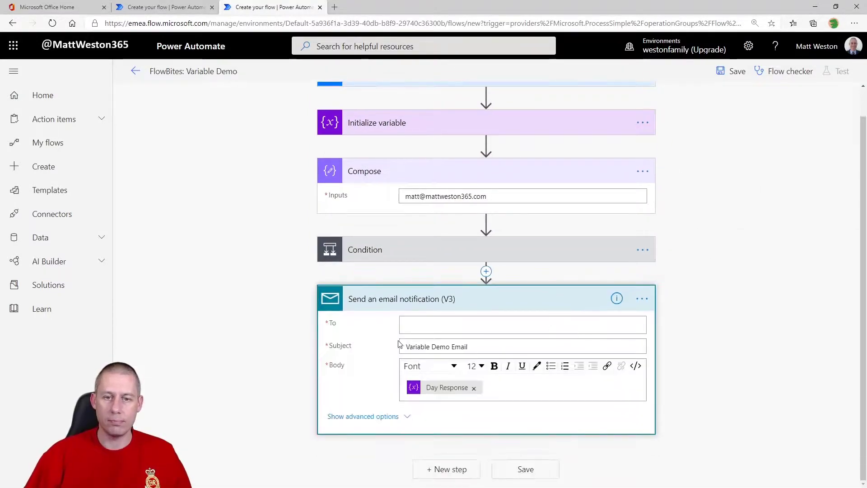
pyautogui.scroll(-2, 716, 338)
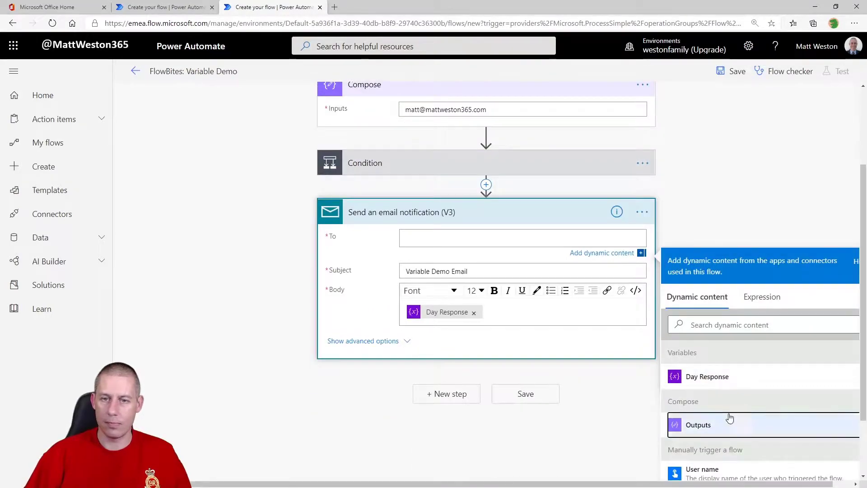